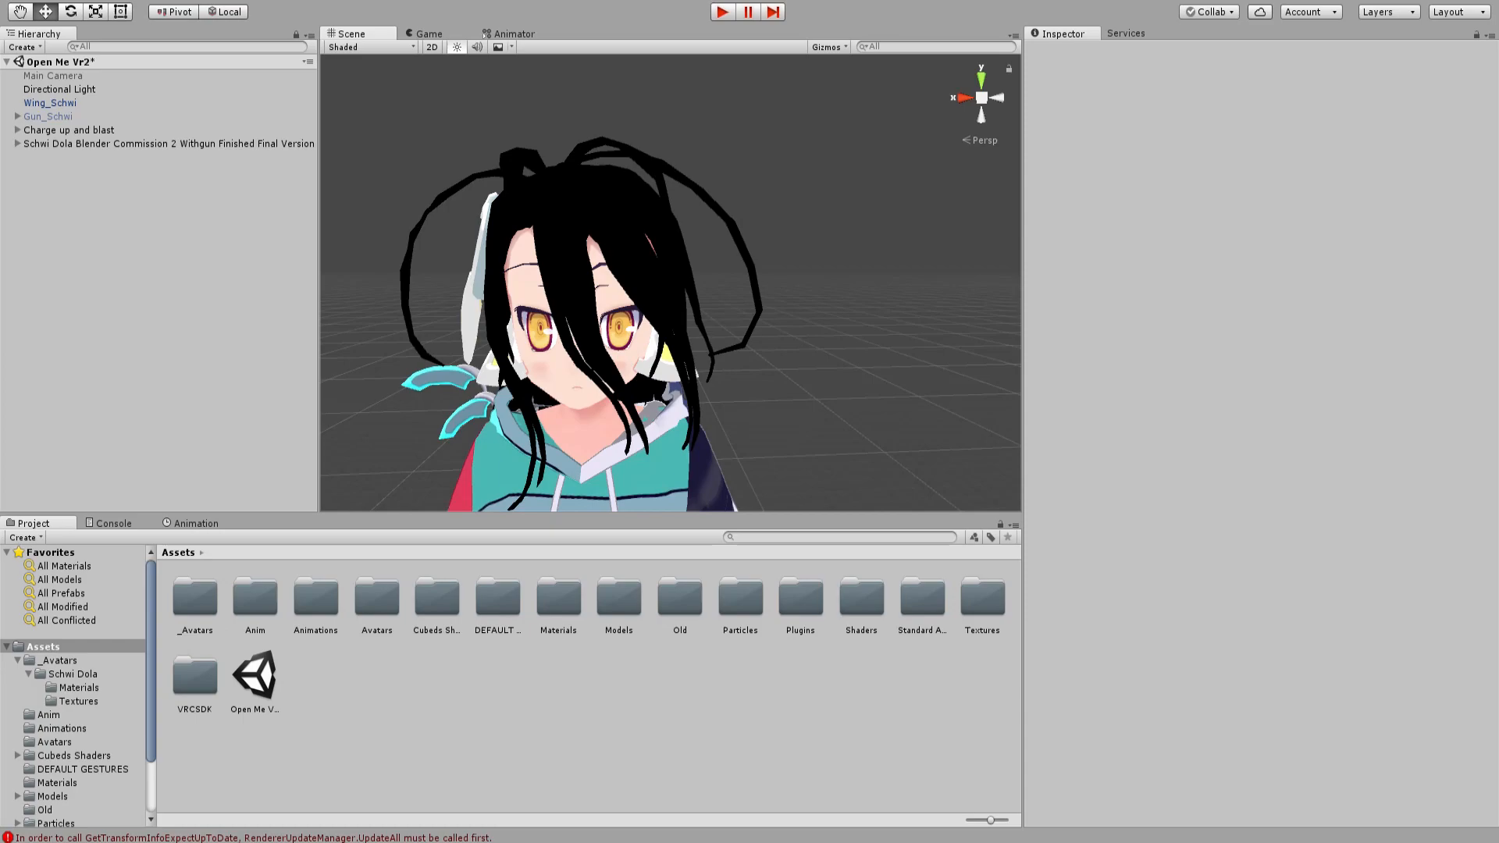
Duplicate the Schwi Dola avatar in the scene and deselect the copy.
click(99, 143)
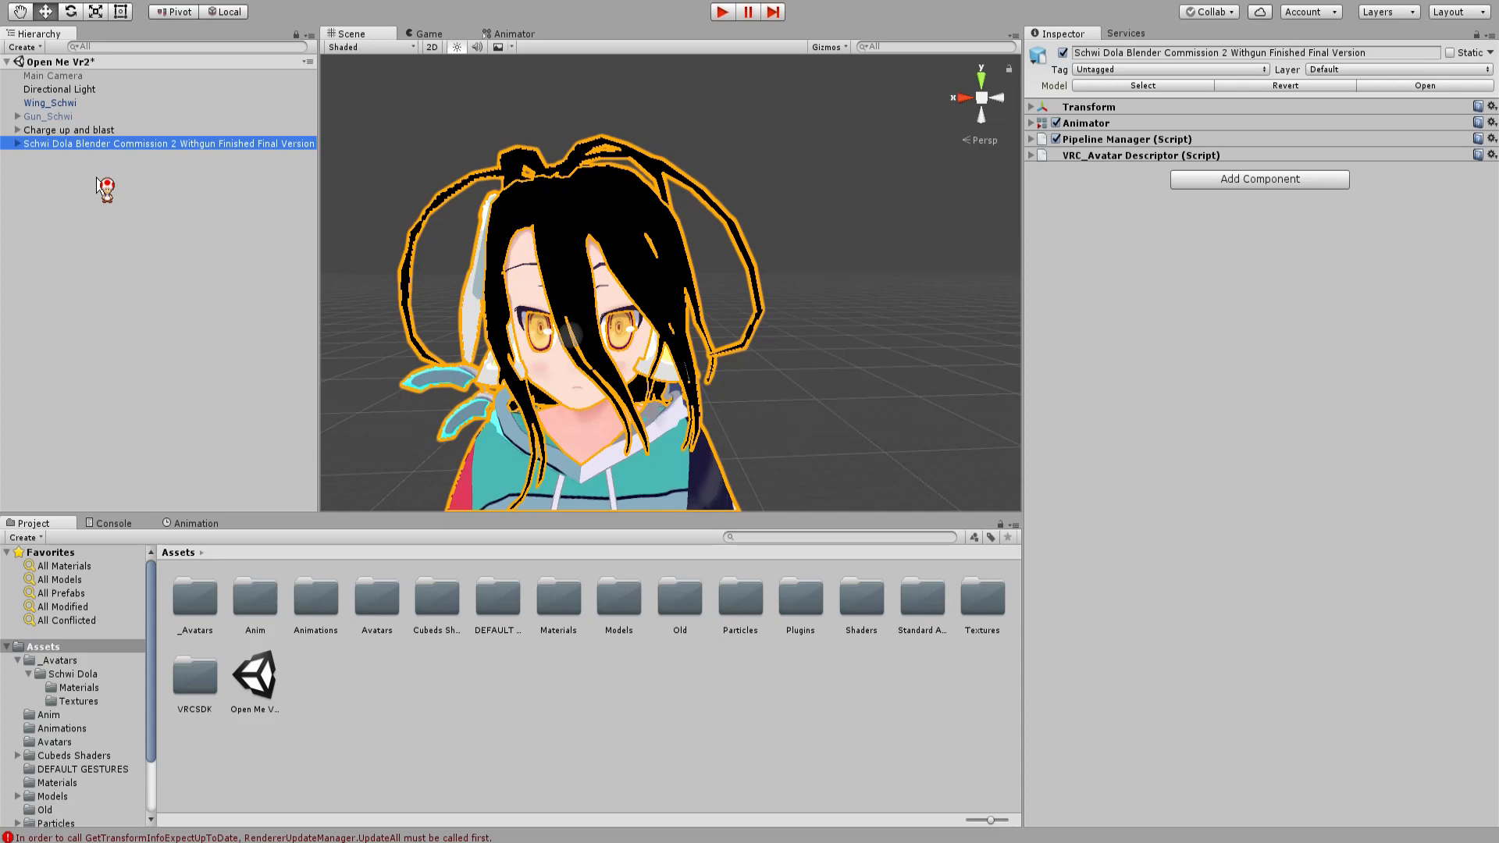
key(ctrl+d)
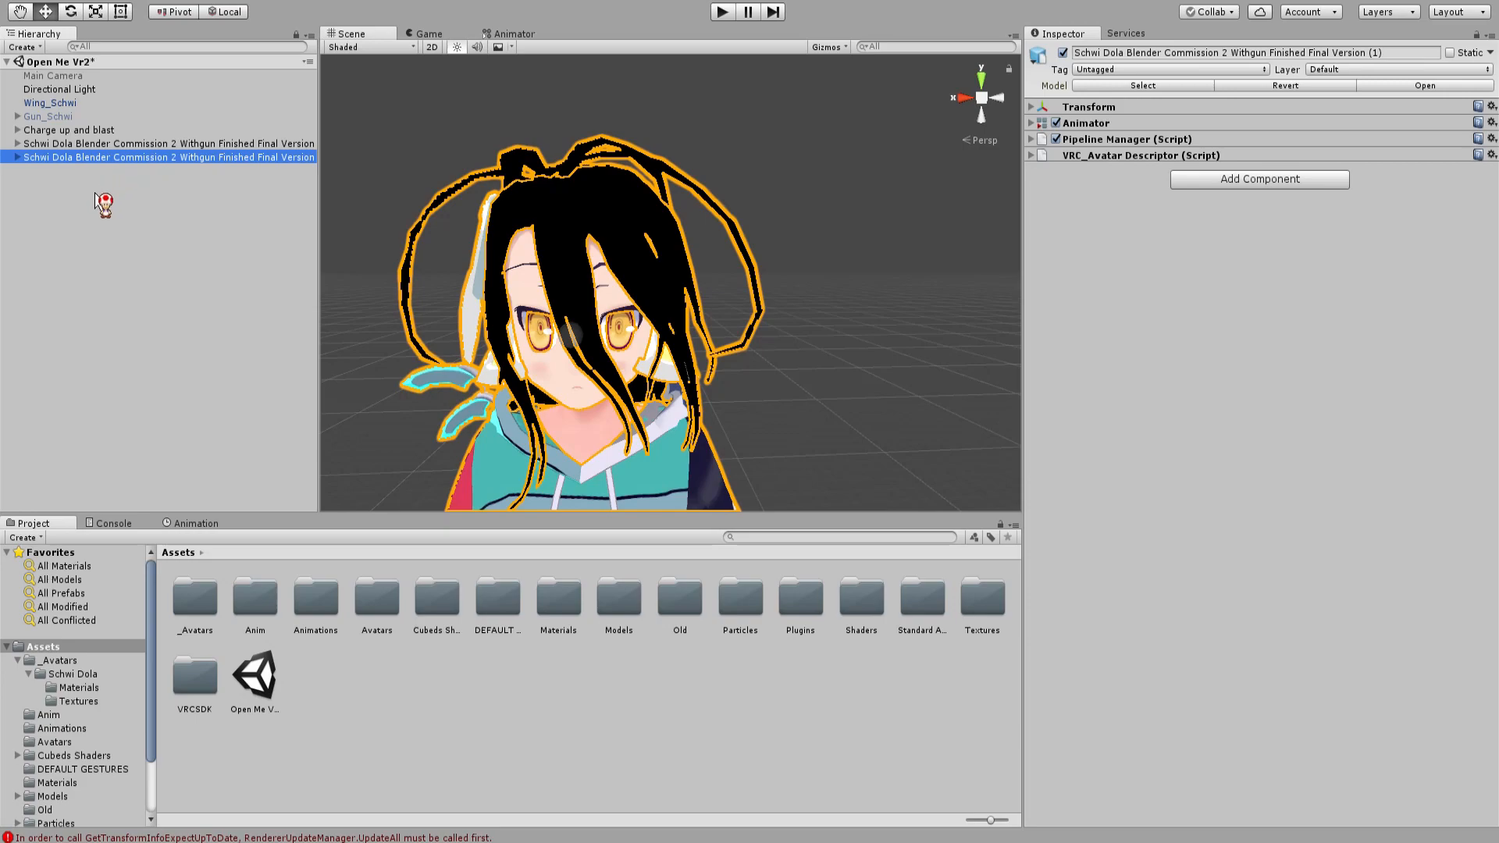
click(96, 195)
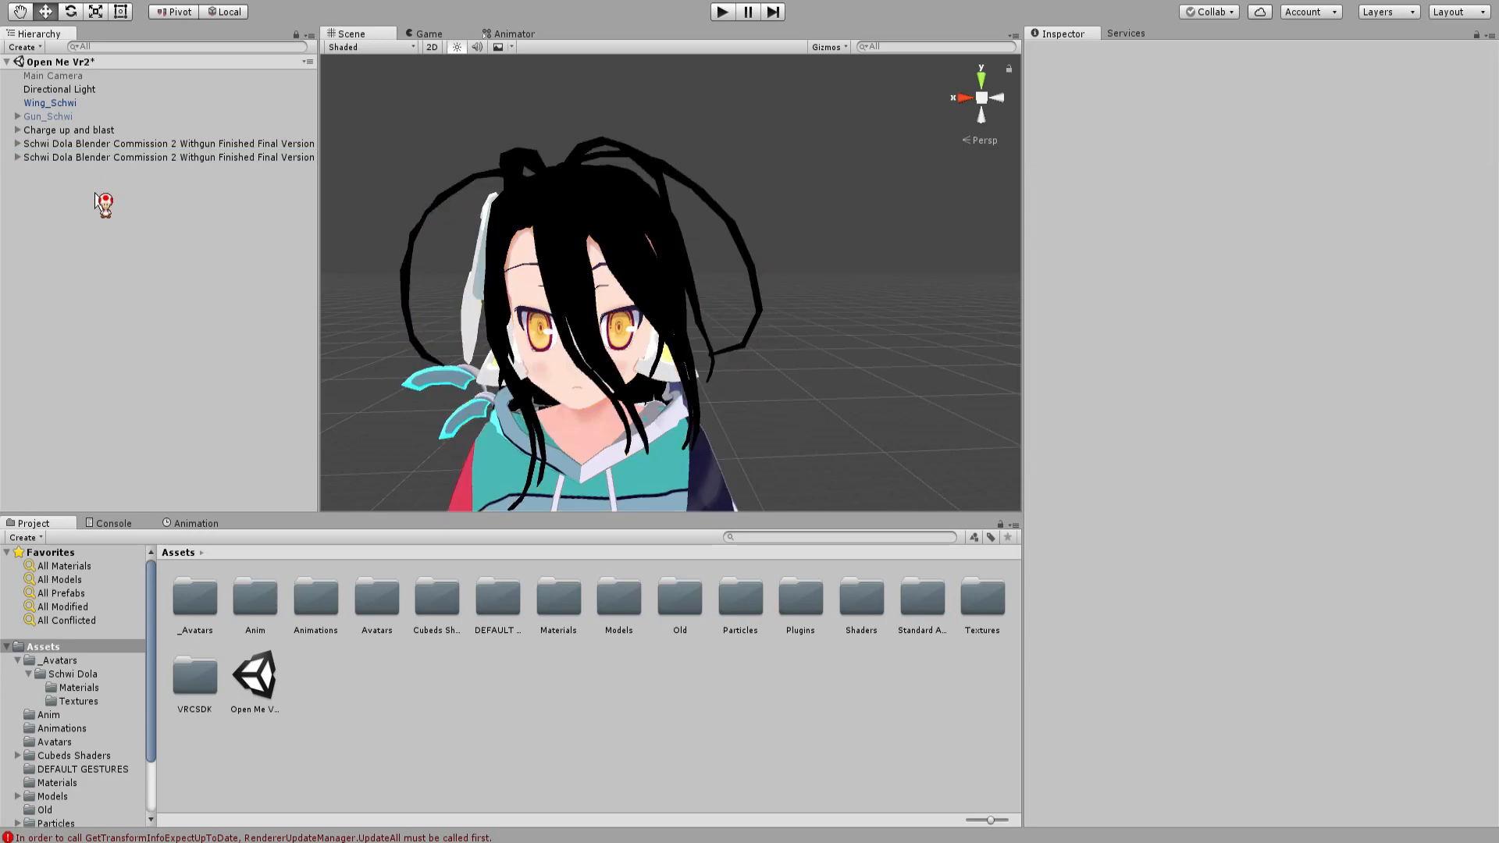
Move the duplicated avatar sideways along the X axis so it stands beside the original.
click(67, 159)
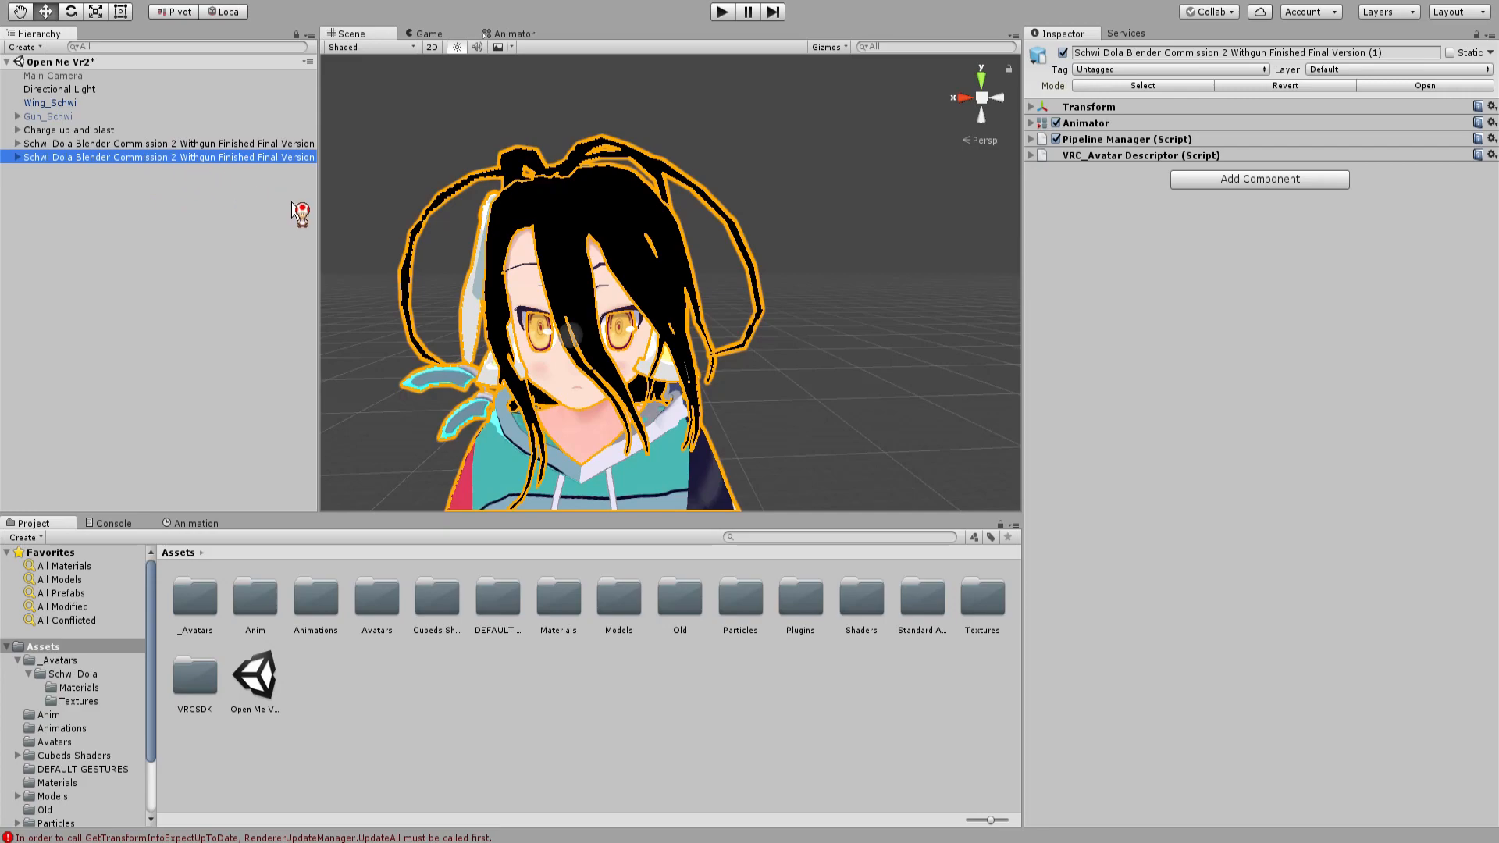
scroll(374, 263, down, 10)
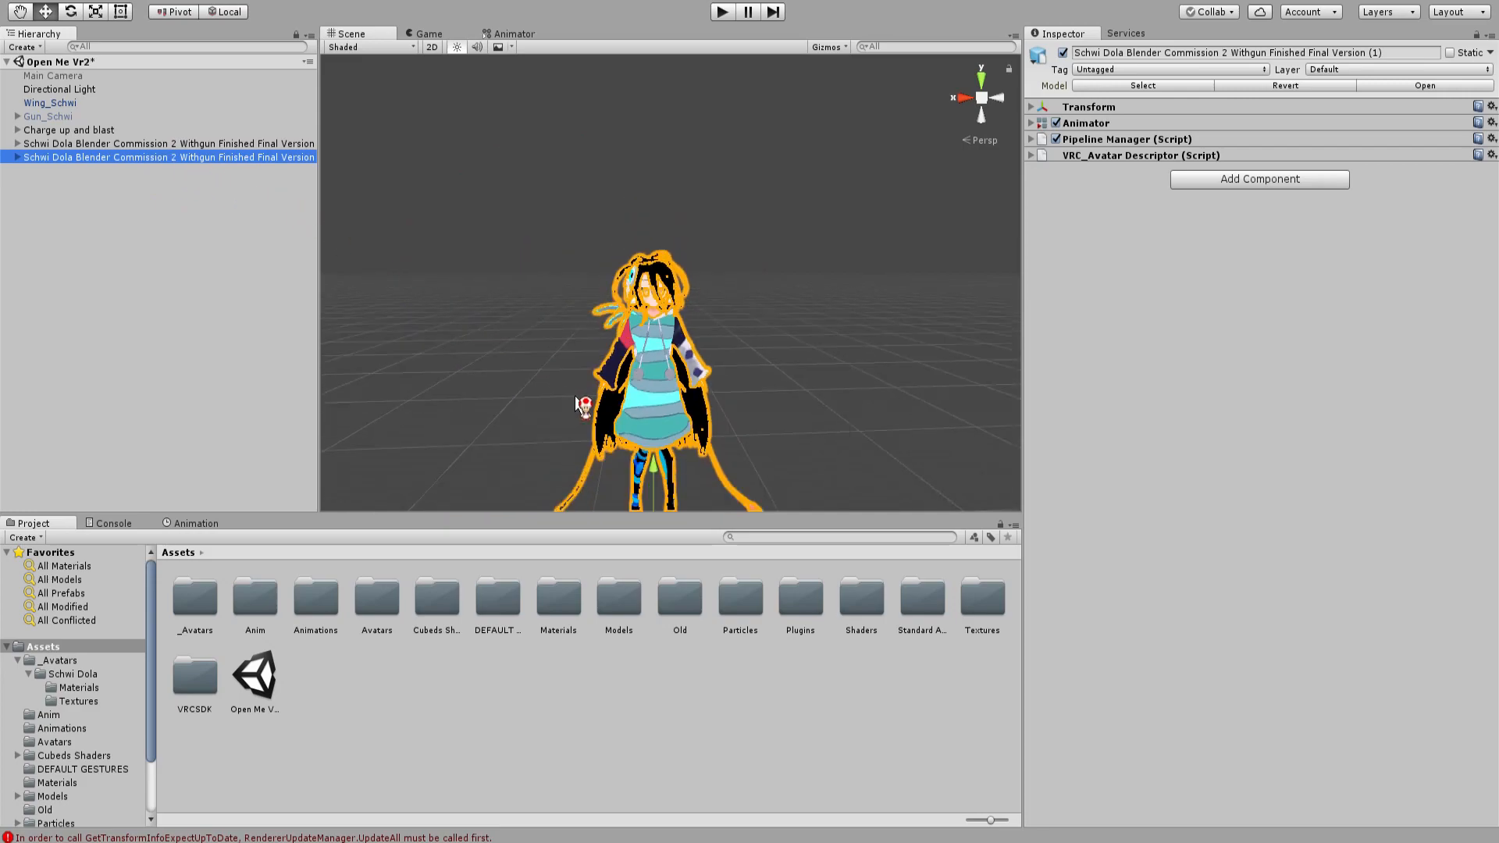
drag(603, 457, 459, 467)
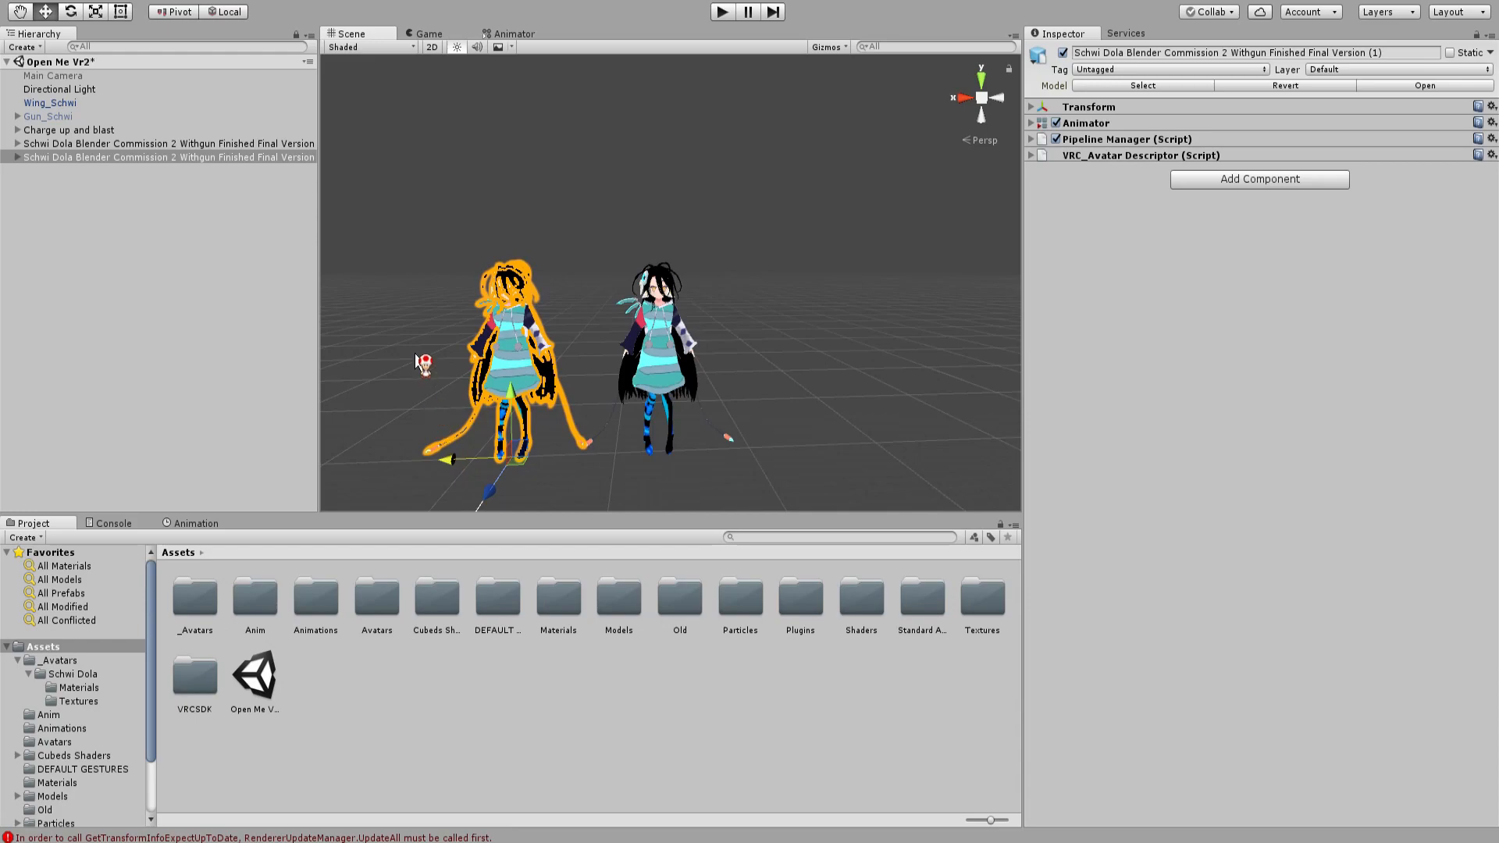
click(416, 356)
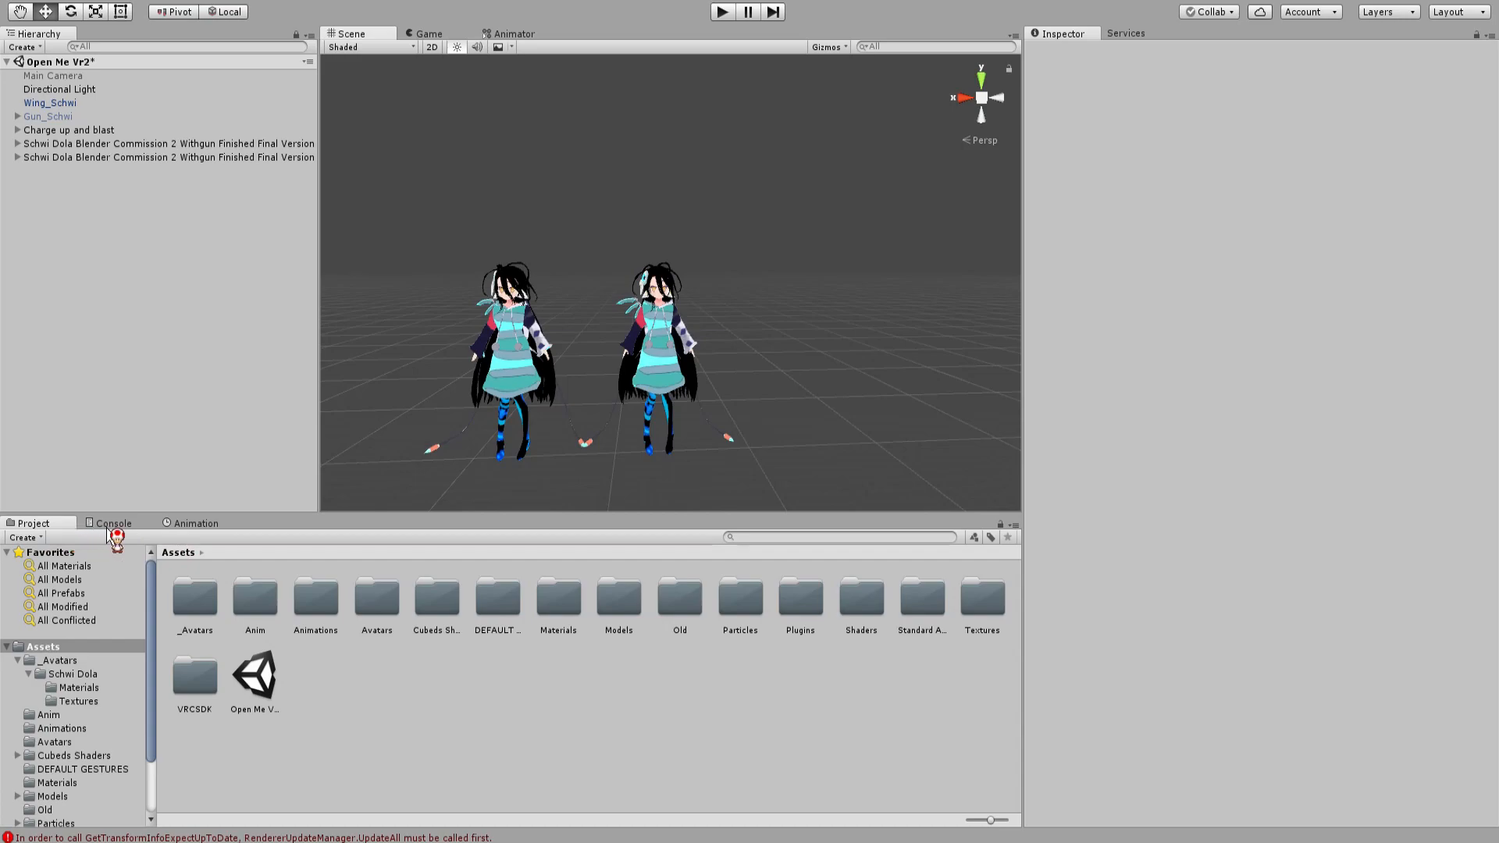
Bring up the Animation window for creating clips.
click(191, 524)
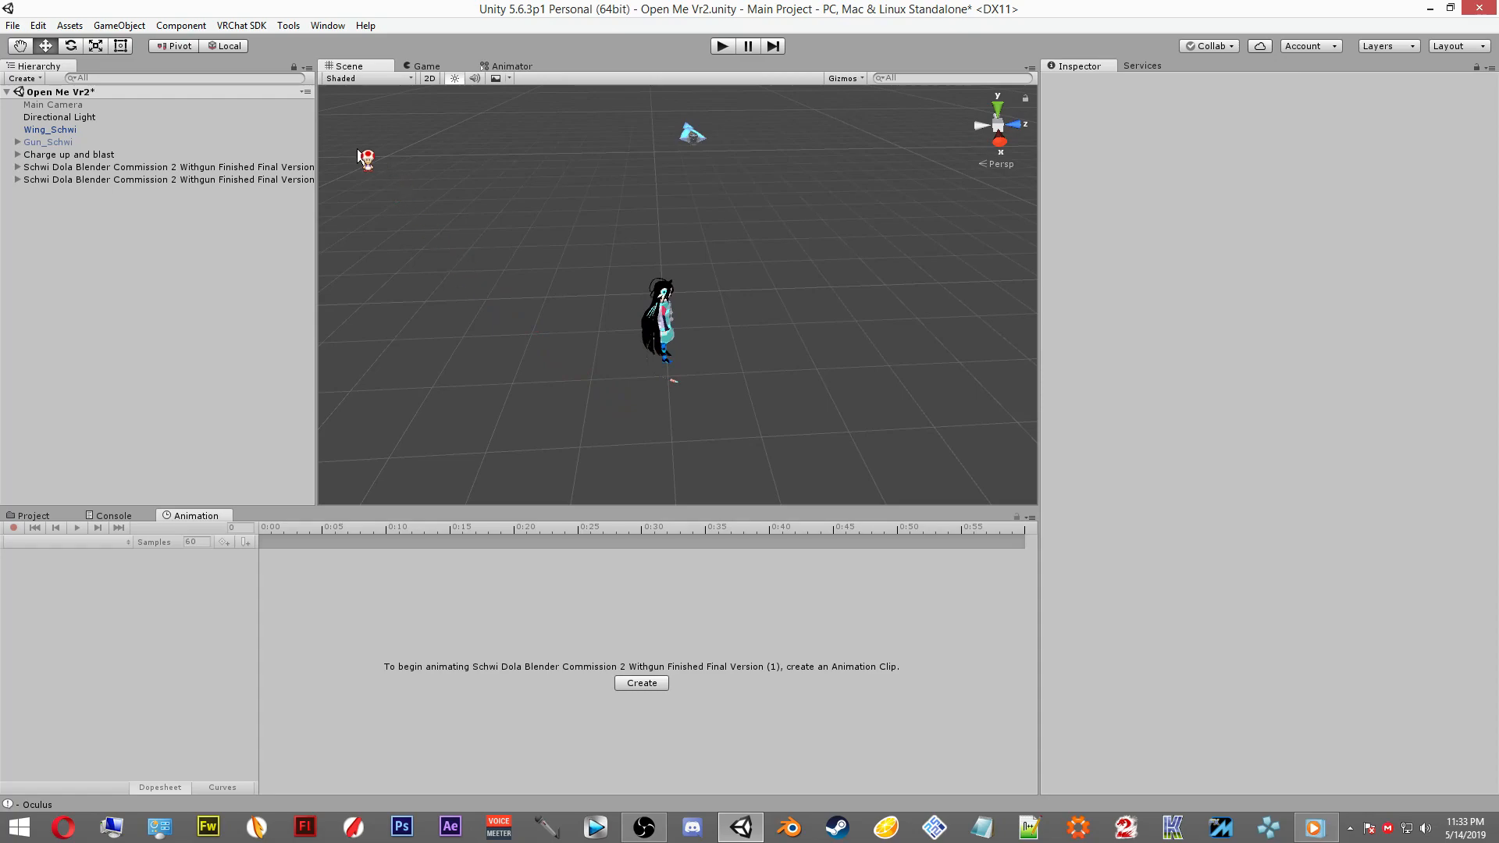
click(323, 25)
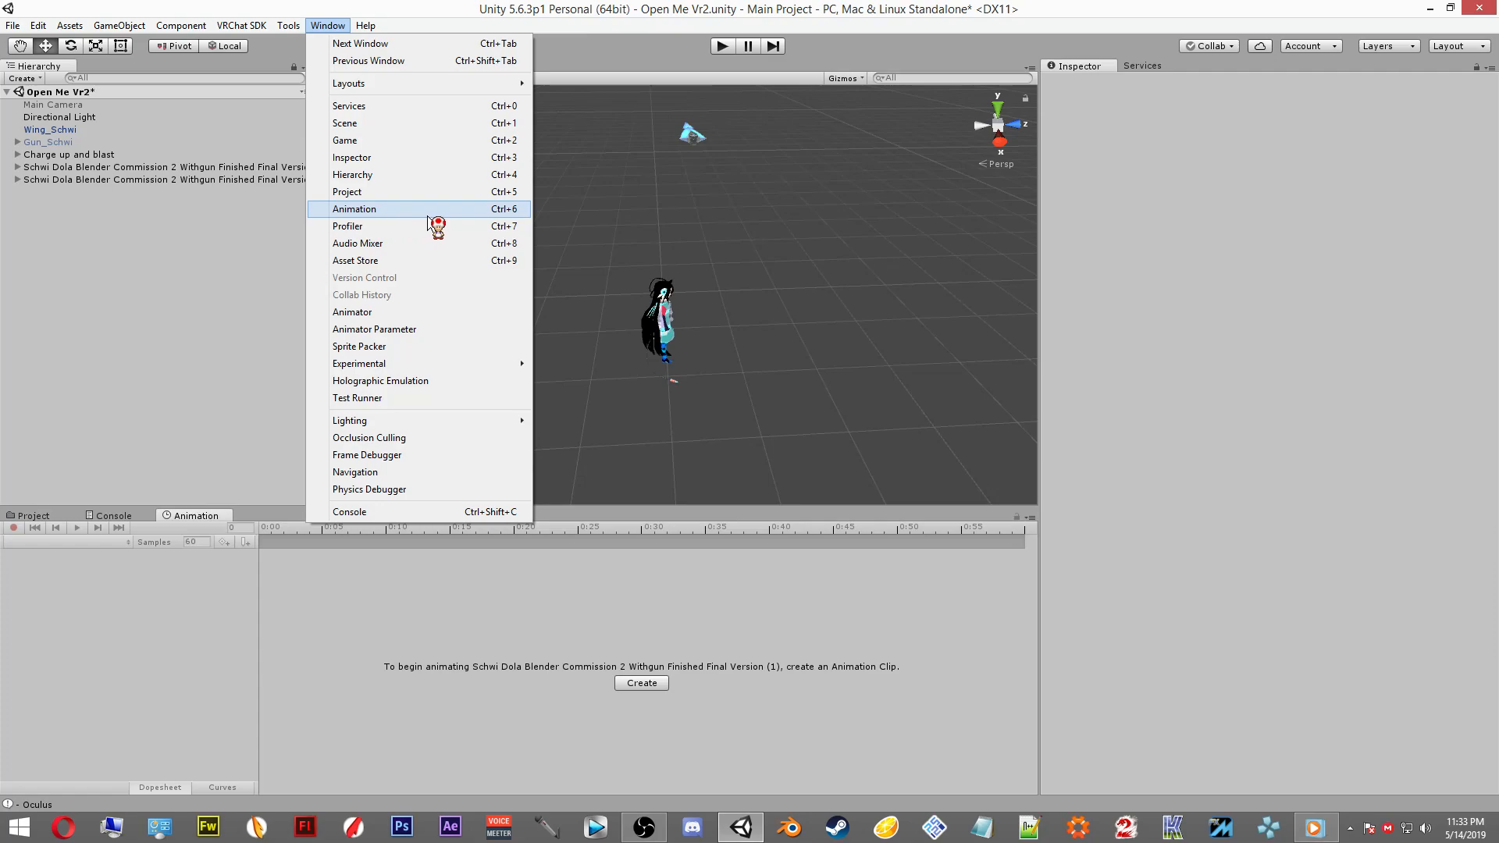
click(585, 242)
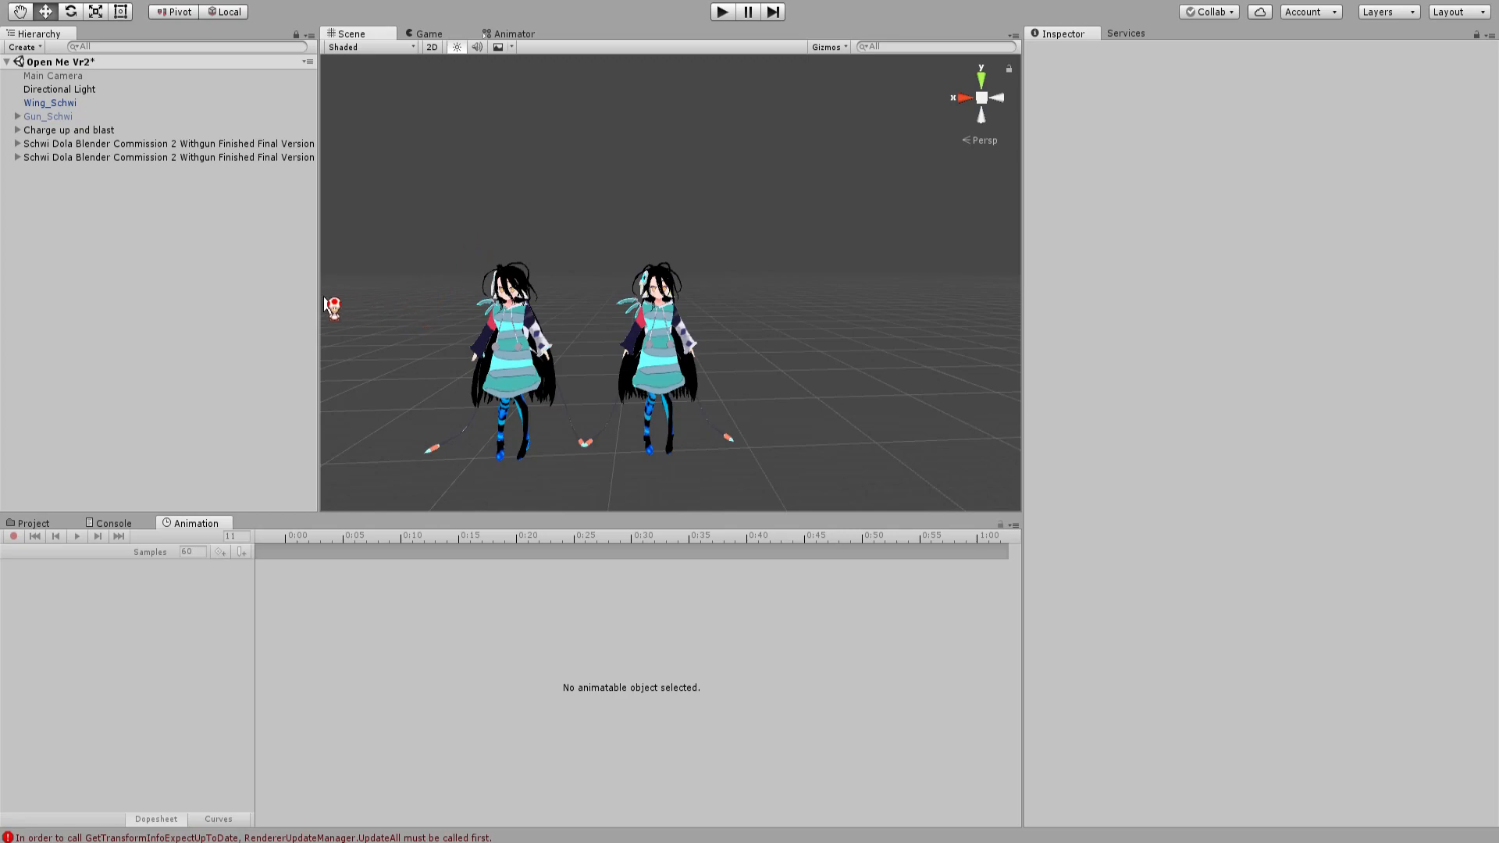
Create an animation clip named New Rando for the duplicated avatar.
click(226, 158)
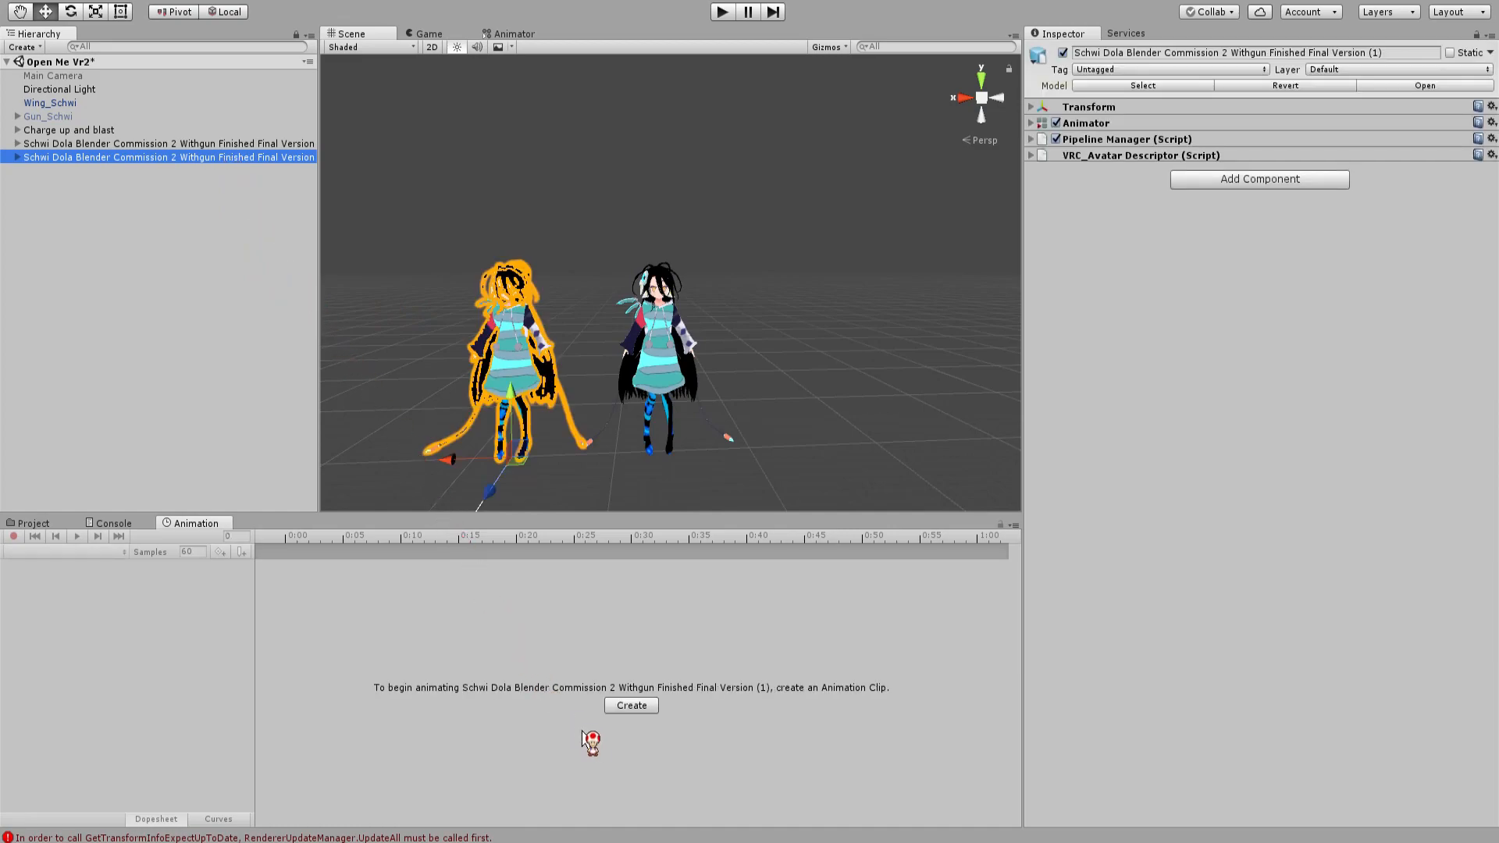
click(631, 706)
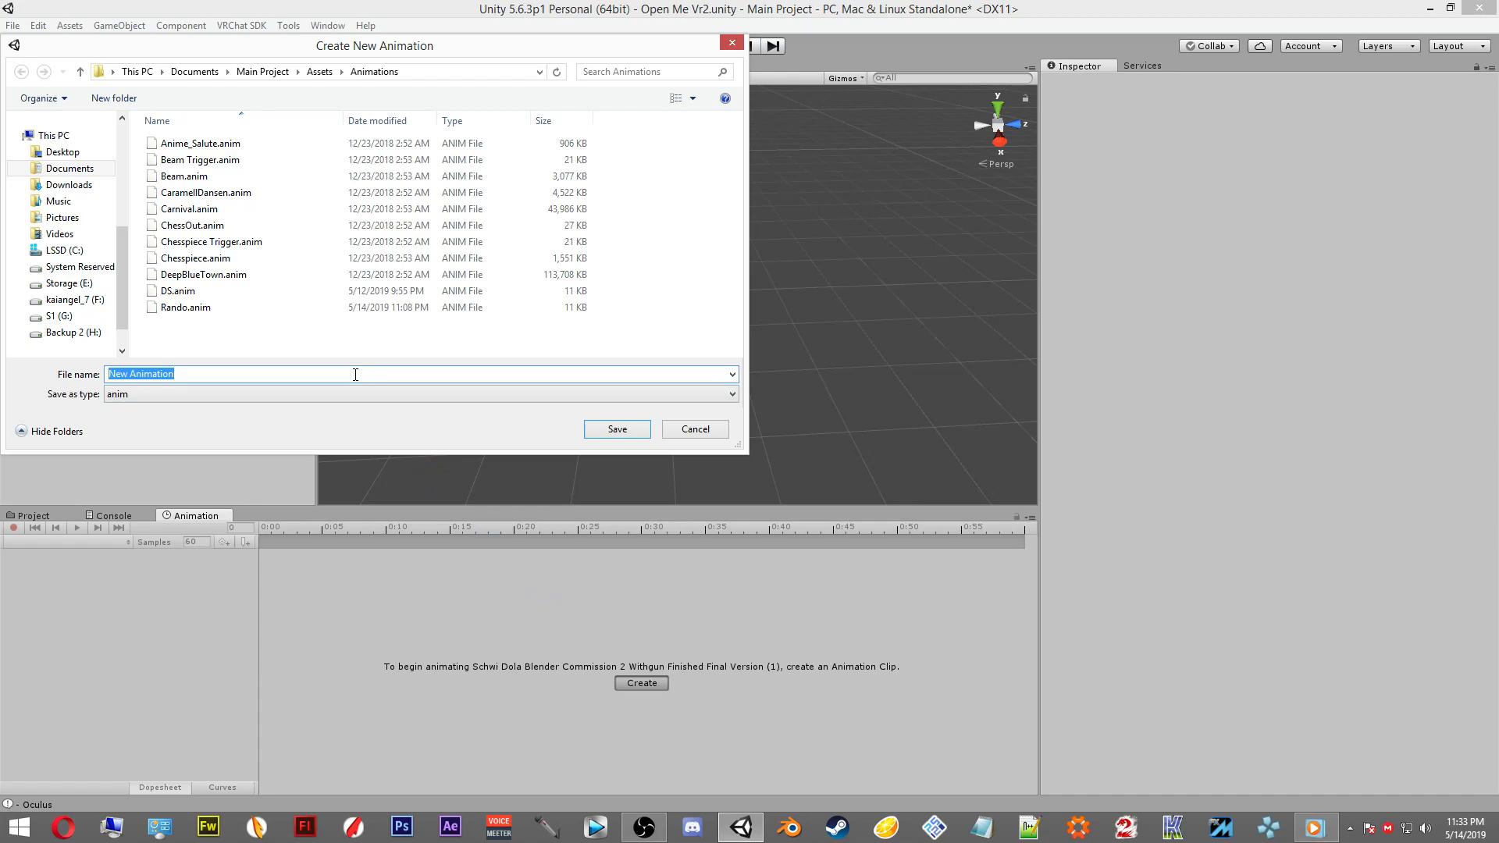
text(R)
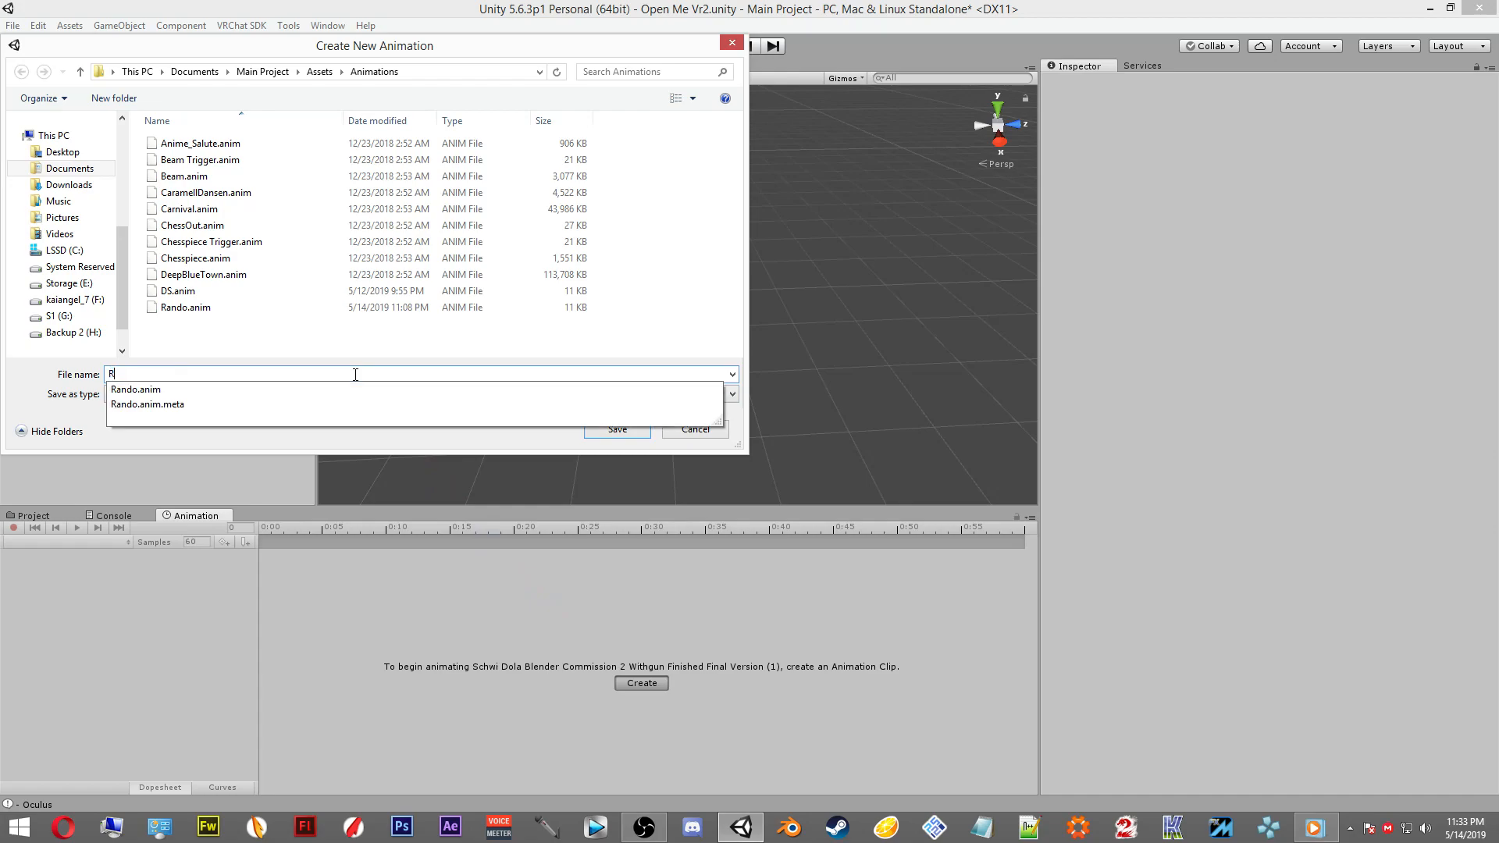
text(ando)
click(319, 71)
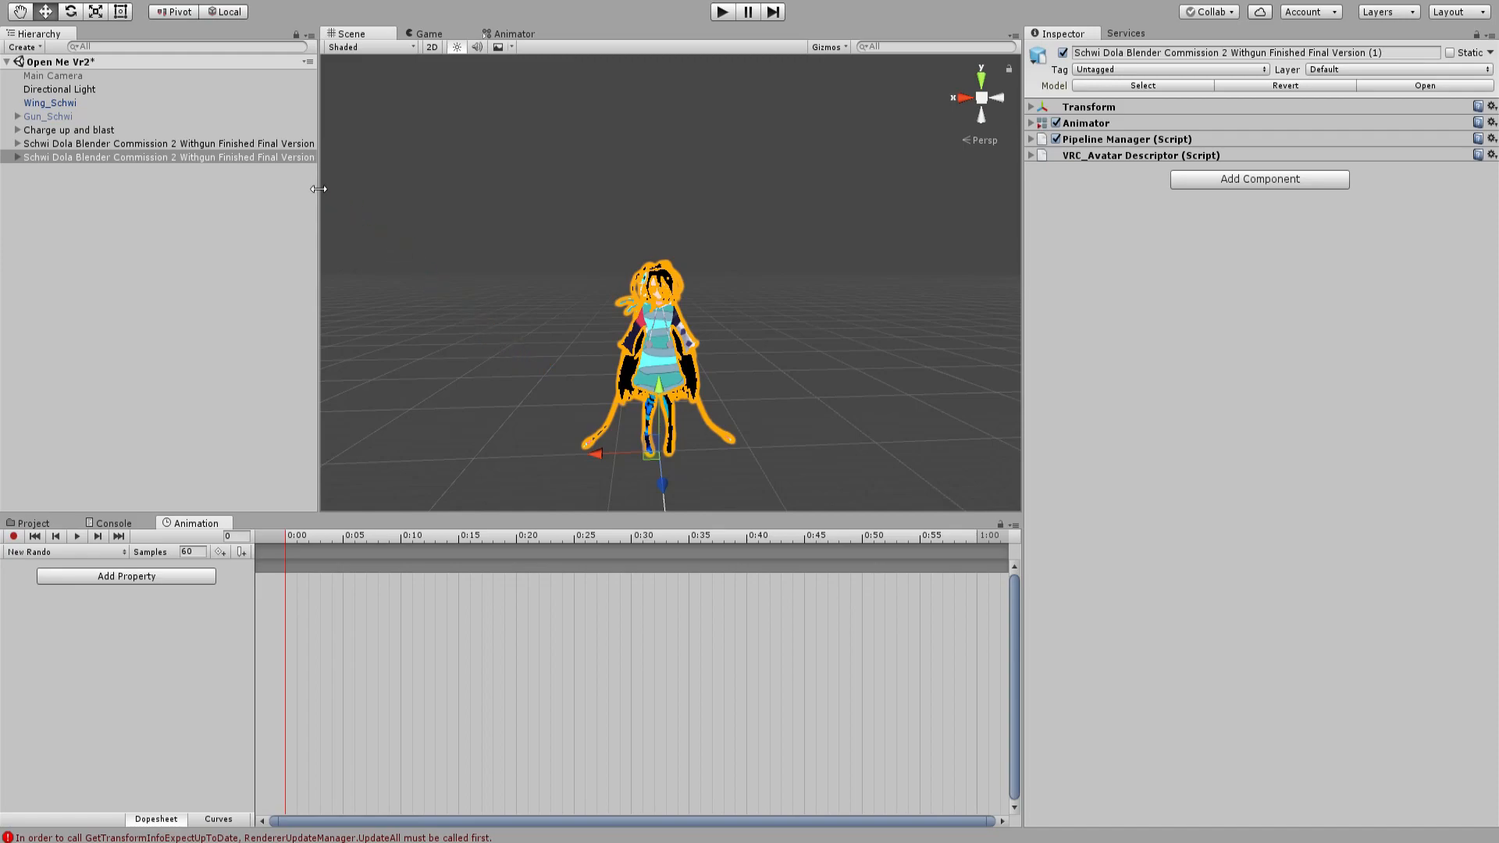
Reselect the duplicated avatar and move it along the X axis away from the original again.
click(227, 179)
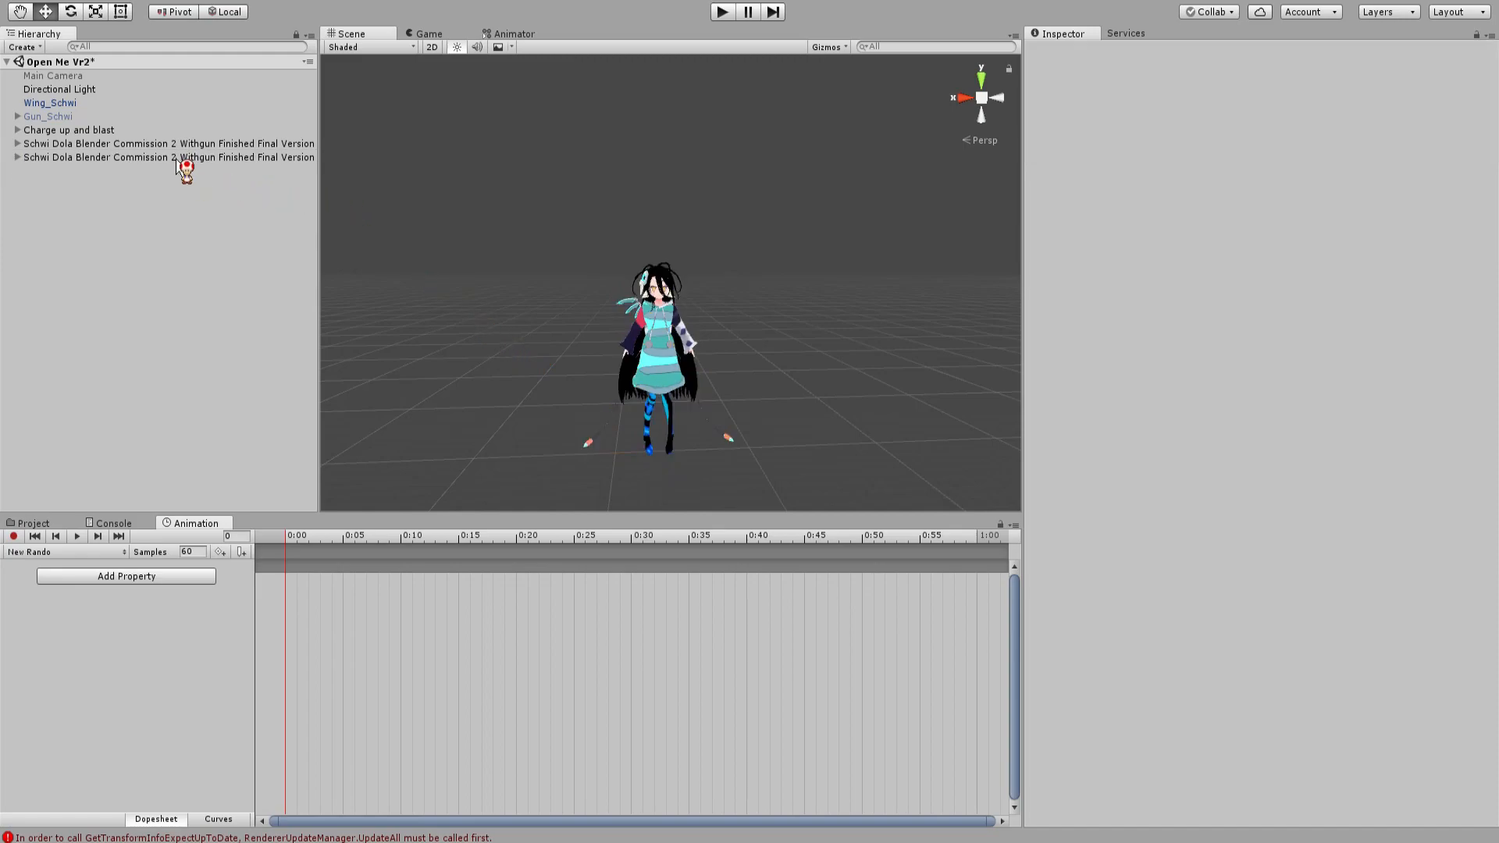
click(177, 158)
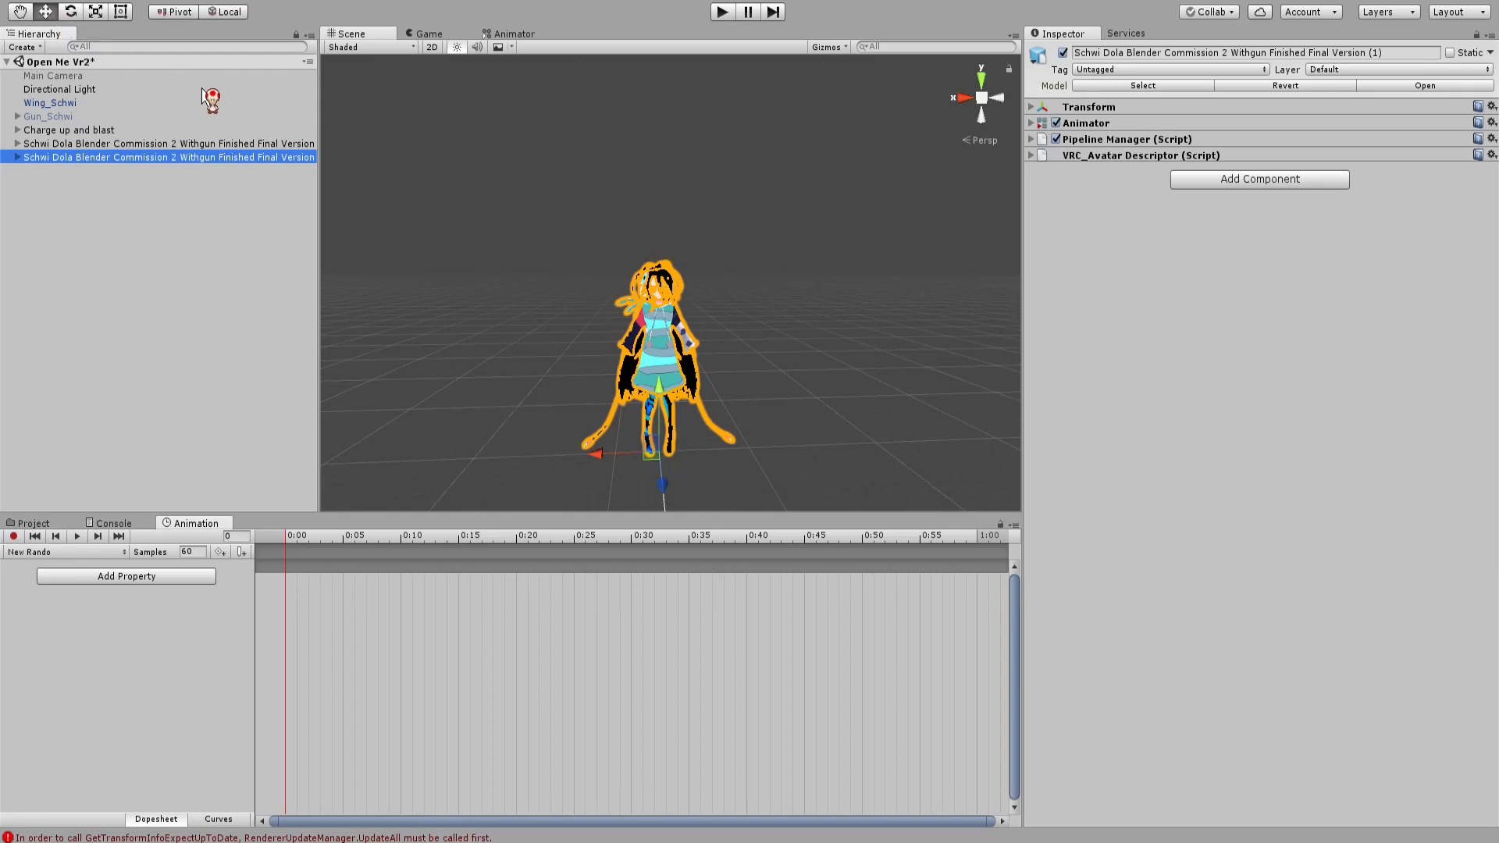
drag(597, 455, 419, 449)
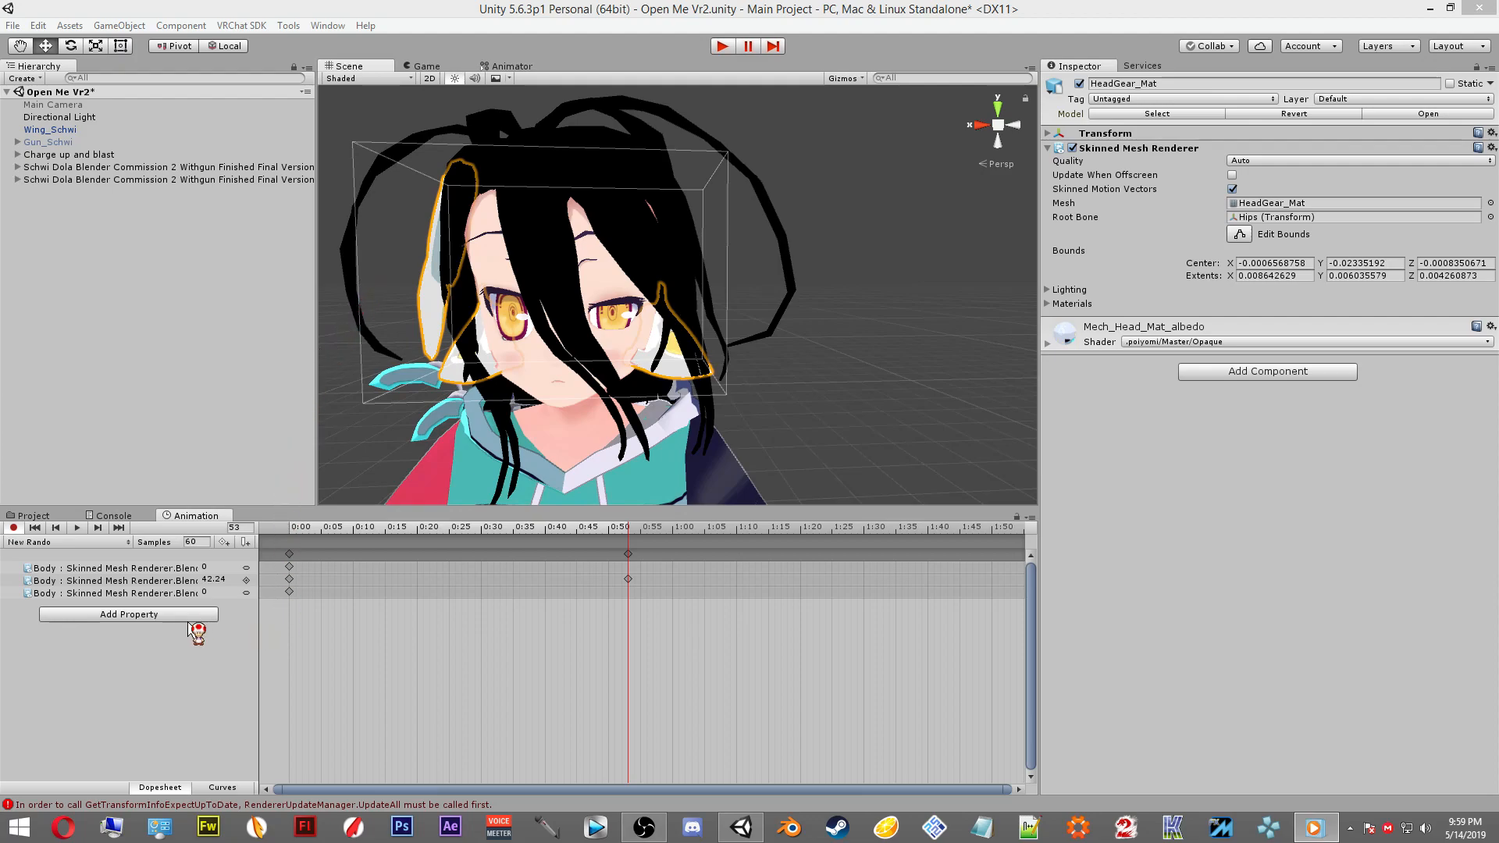
Start adding a property to the New Rando clip and expand Body and its Skinned Mesh Renderer to list the animatable properties.
click(137, 616)
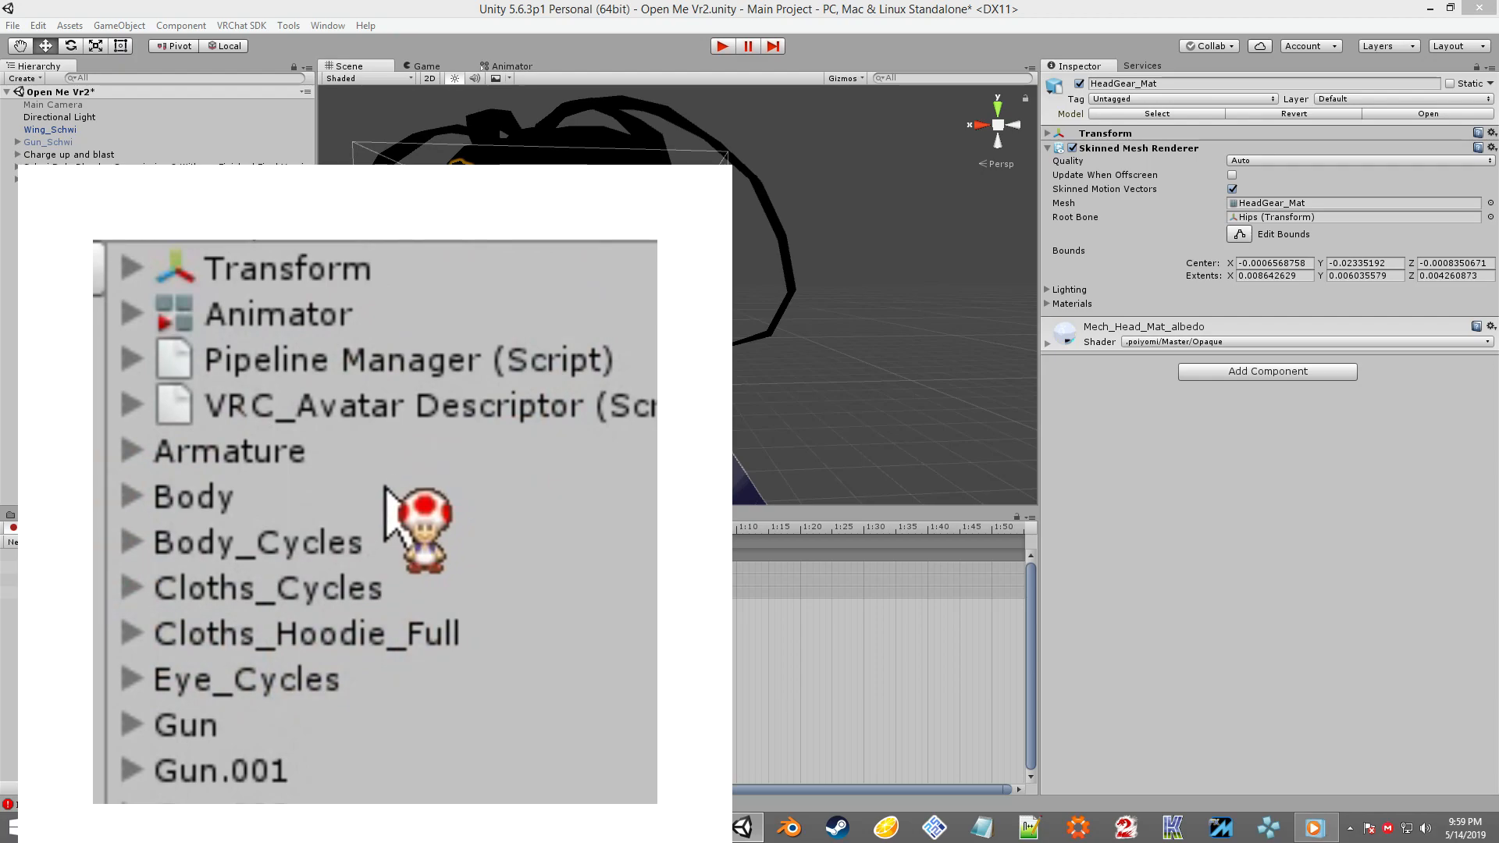
click(210, 500)
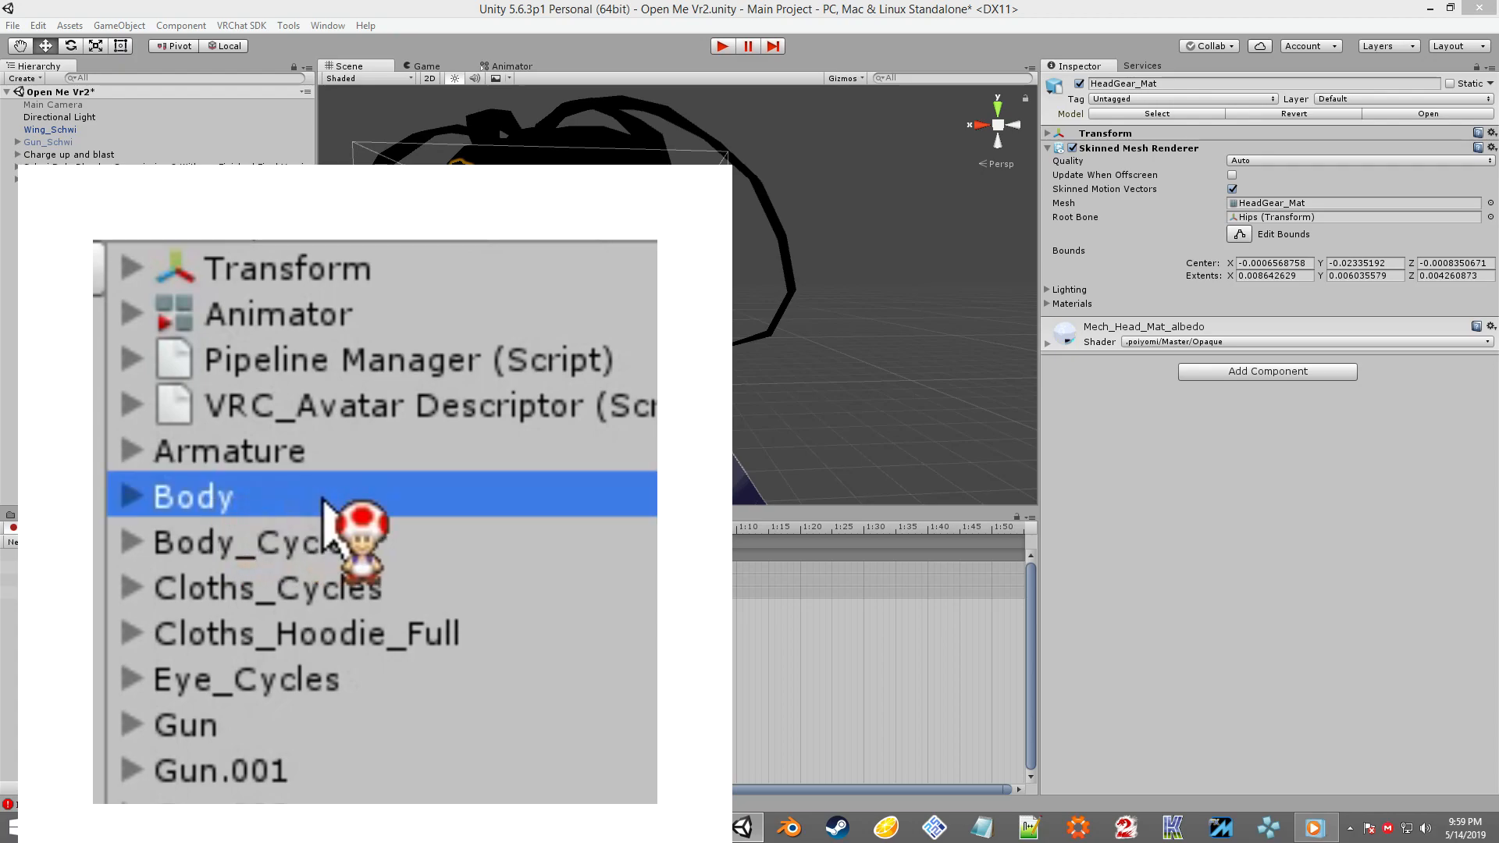
click(131, 496)
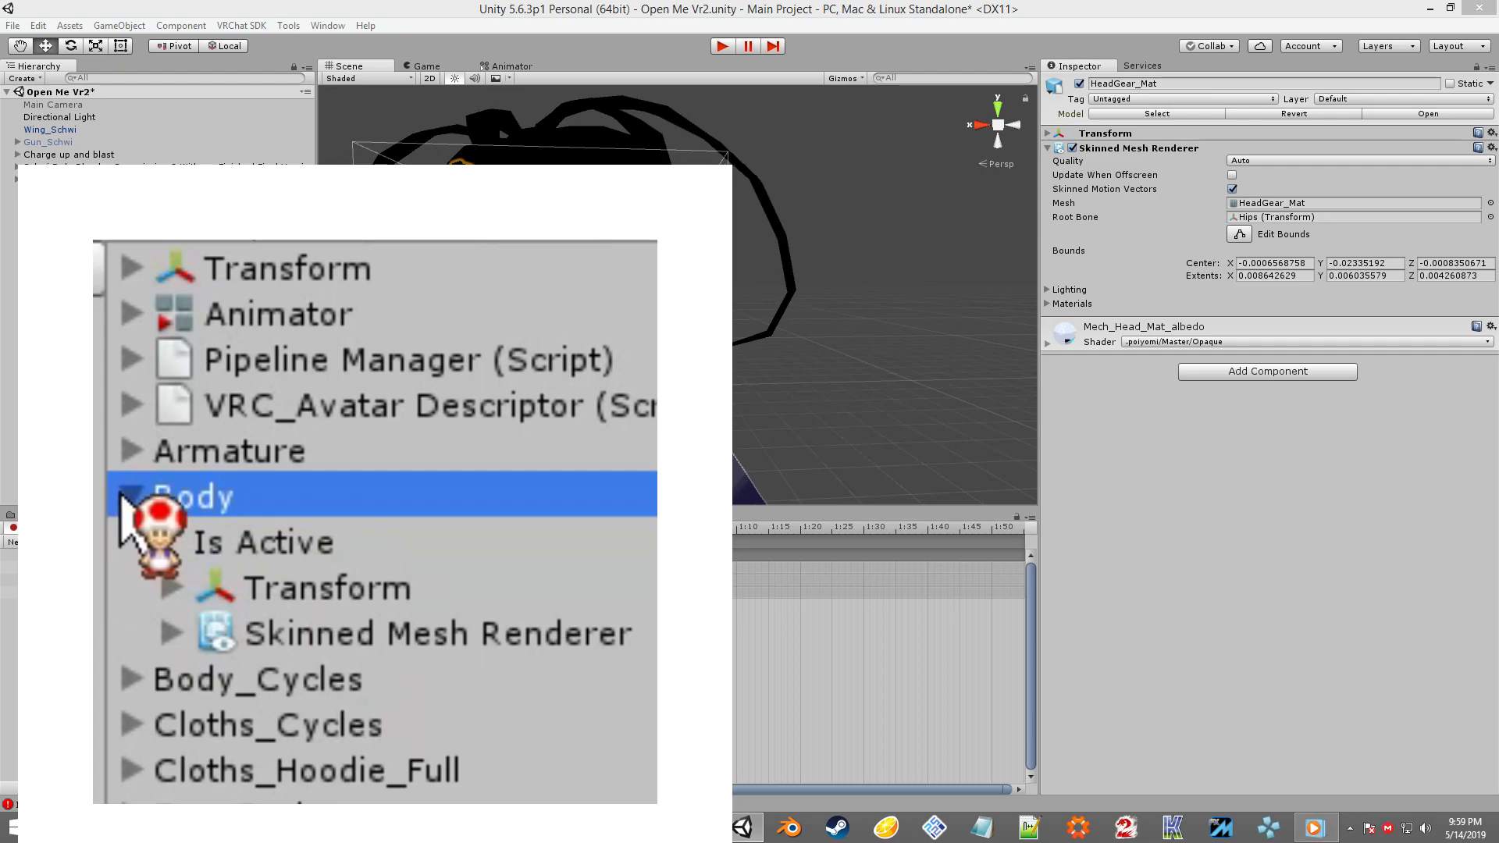
click(122, 496)
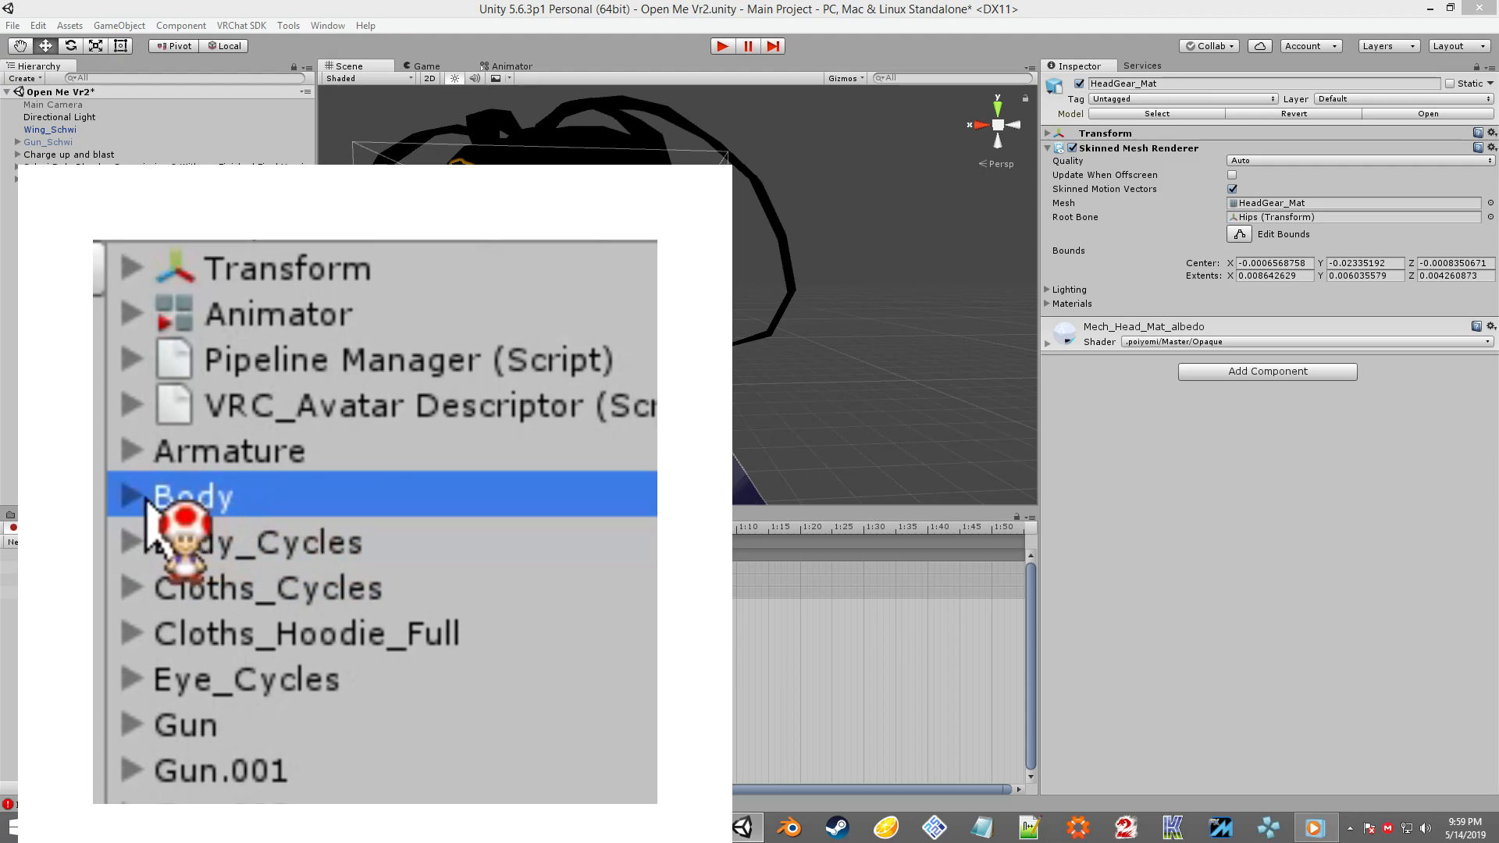
click(123, 496)
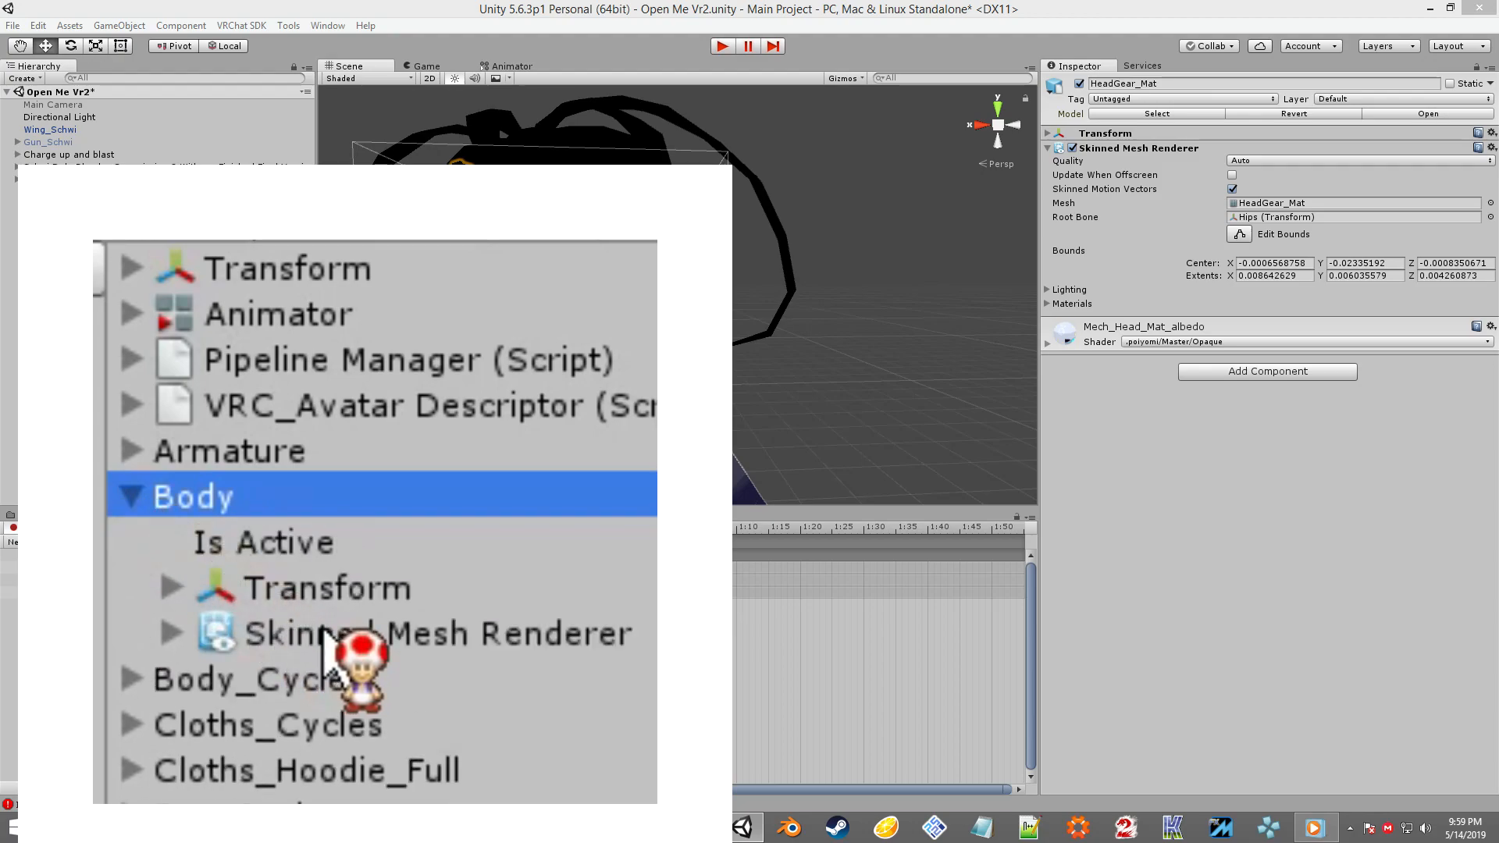
click(348, 632)
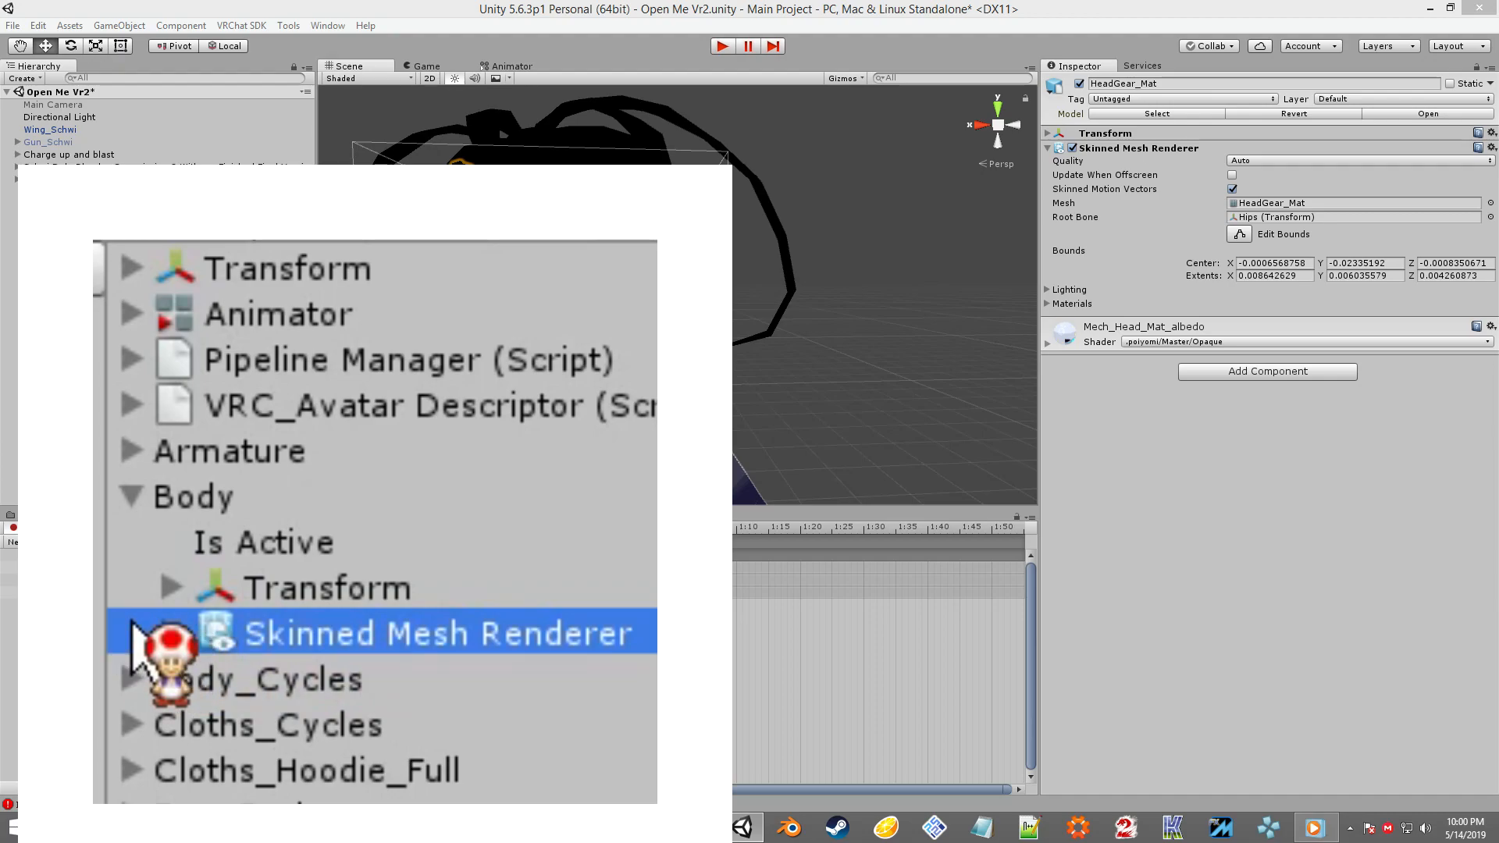
click(164, 636)
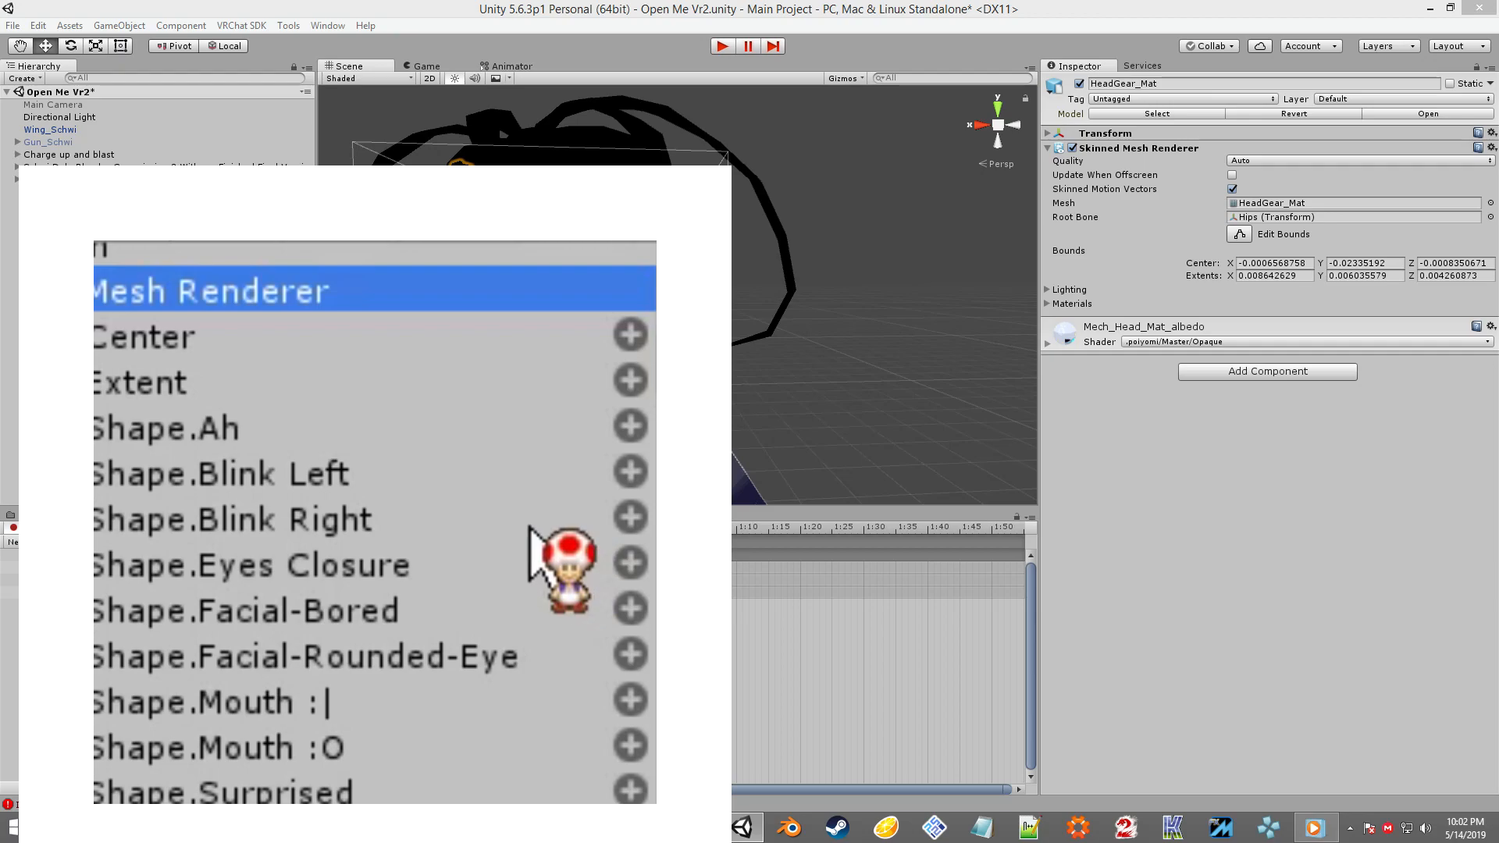
Look through the Body Skinned Mesh Renderer's blend shape and material properties for facial shapes to animate.
scroll(547, 537, down, 10)
scroll(486, 518, down, 12)
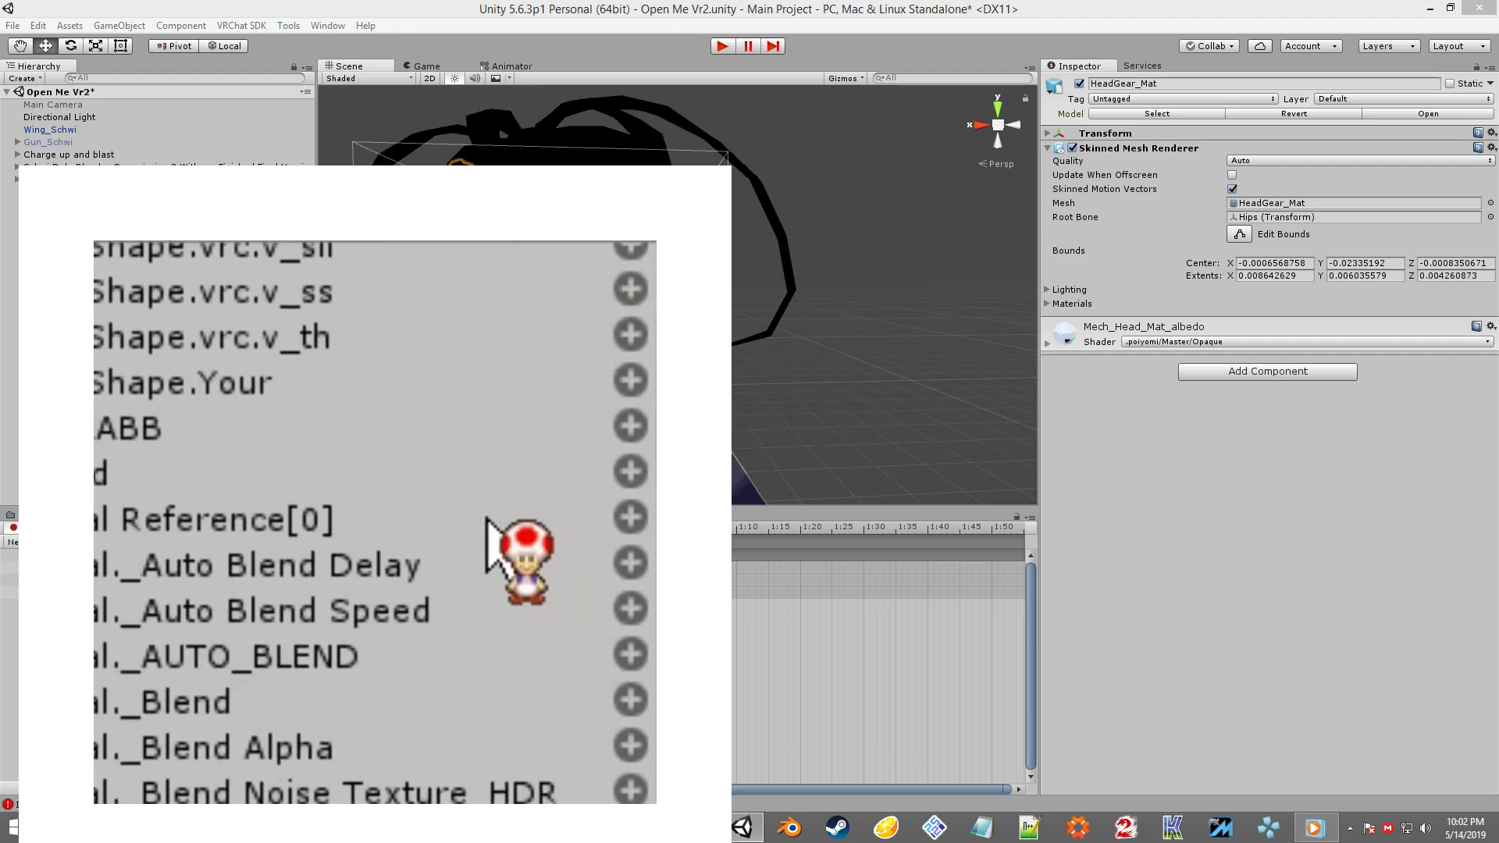
scroll(480, 529, down, 15)
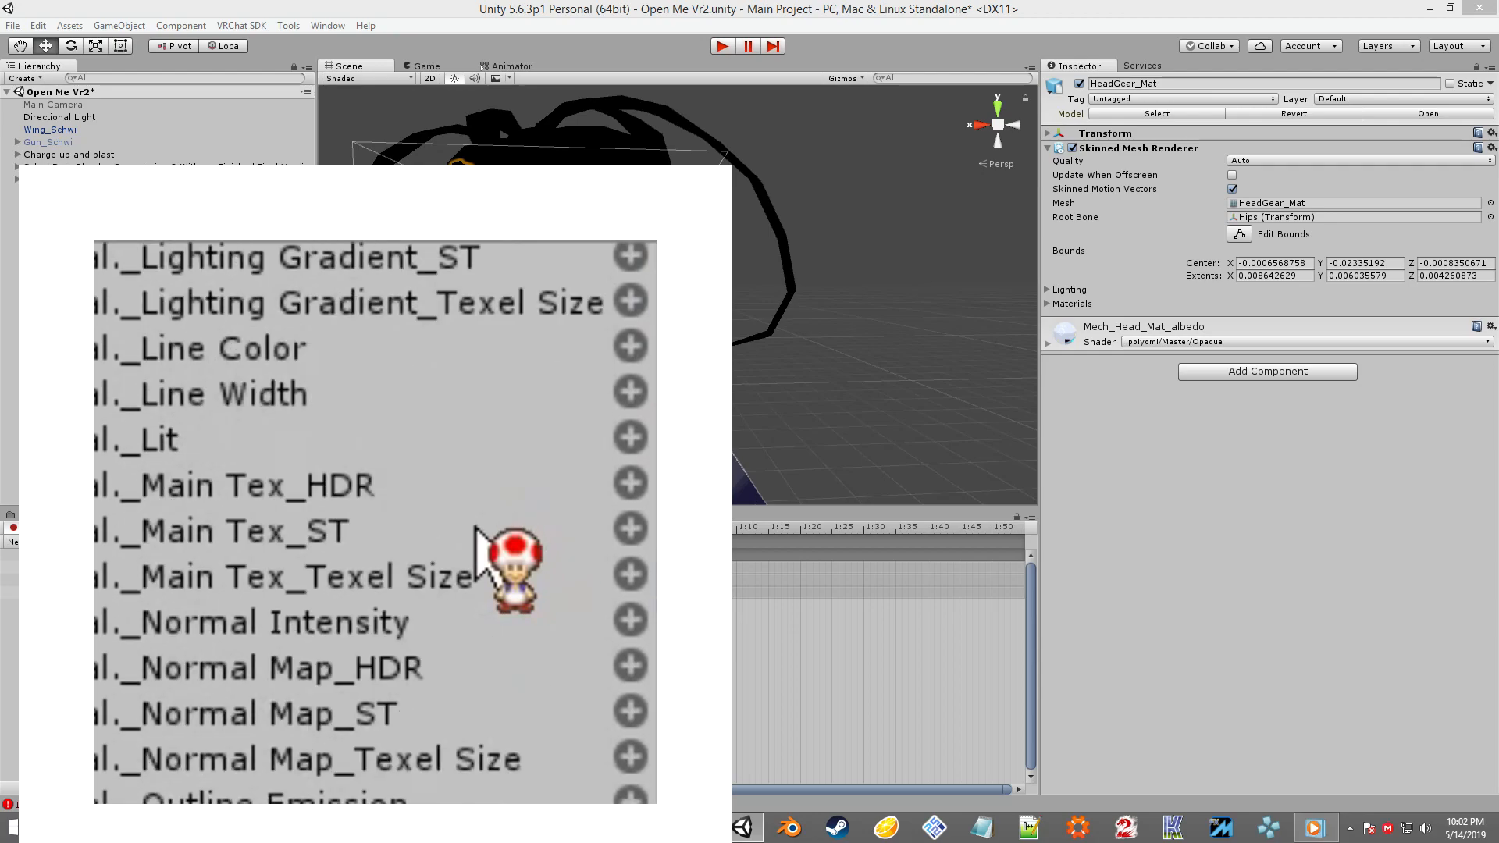
scroll(368, 535, down, 4)
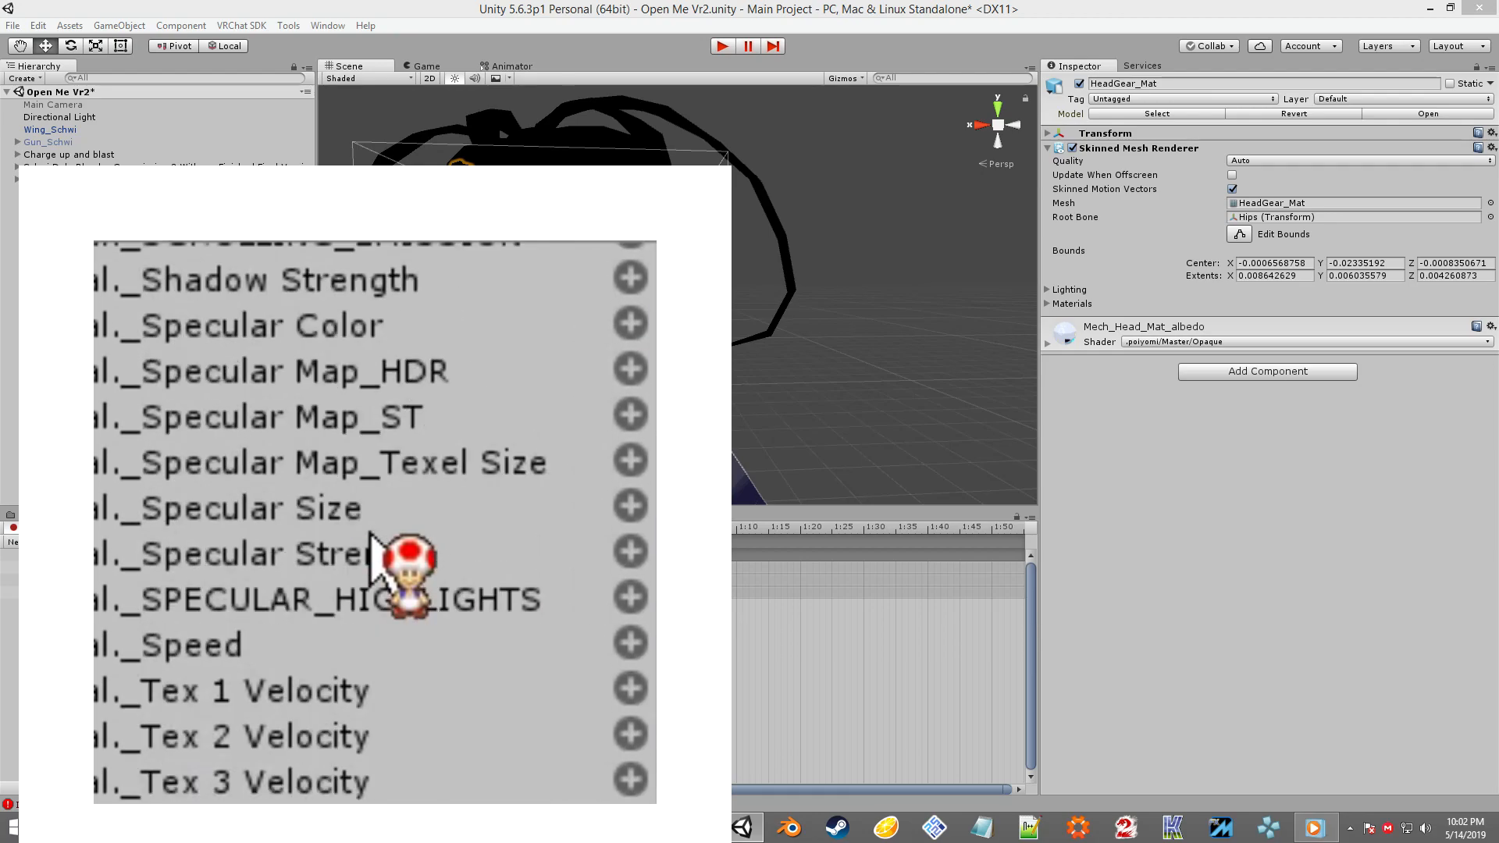
scroll(363, 536, up, 12)
scroll(353, 537, up, 15)
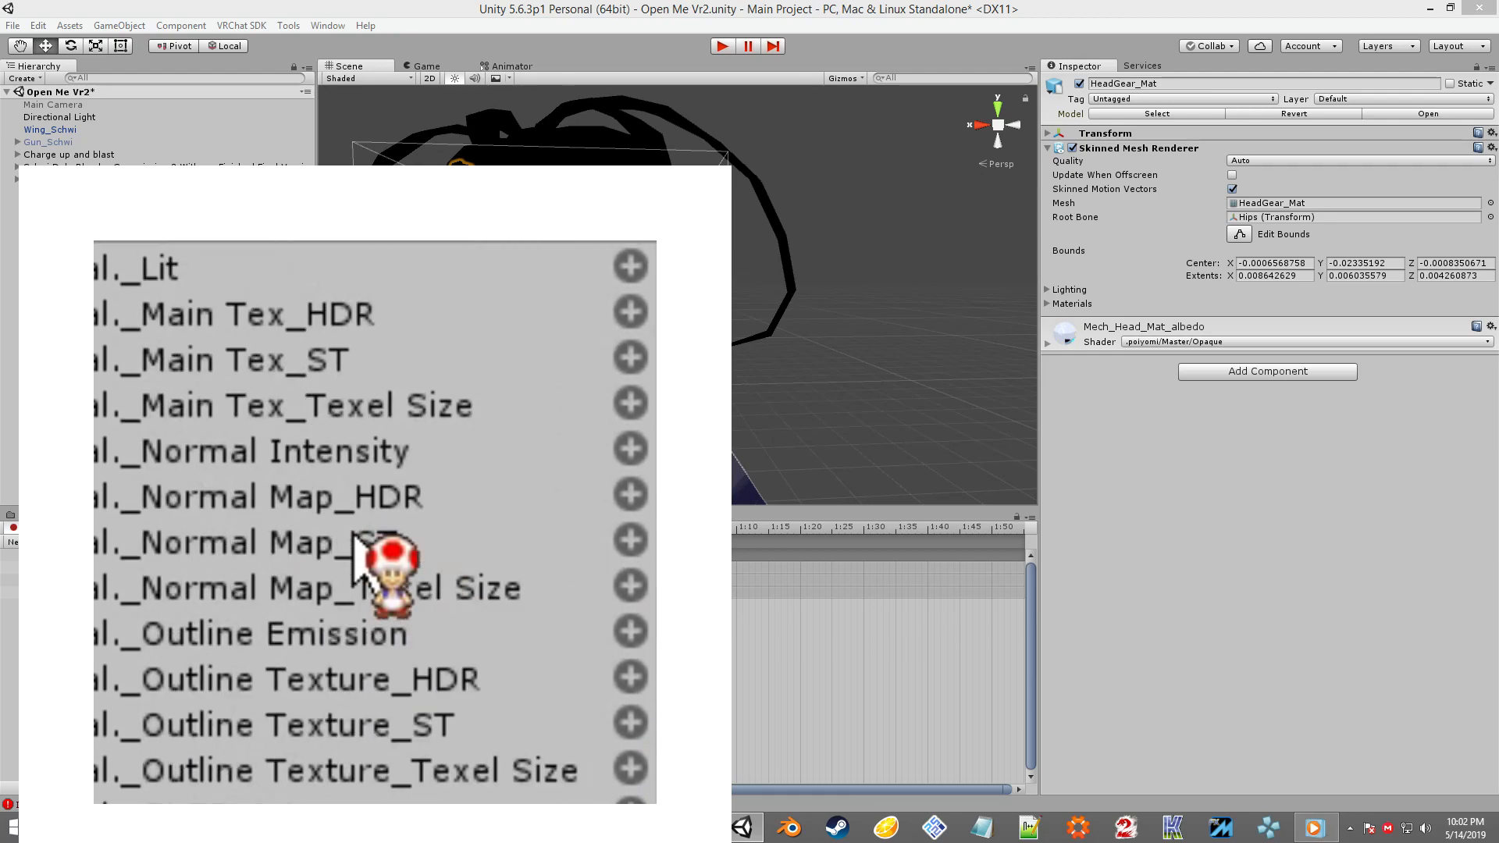
scroll(354, 537, up, 10)
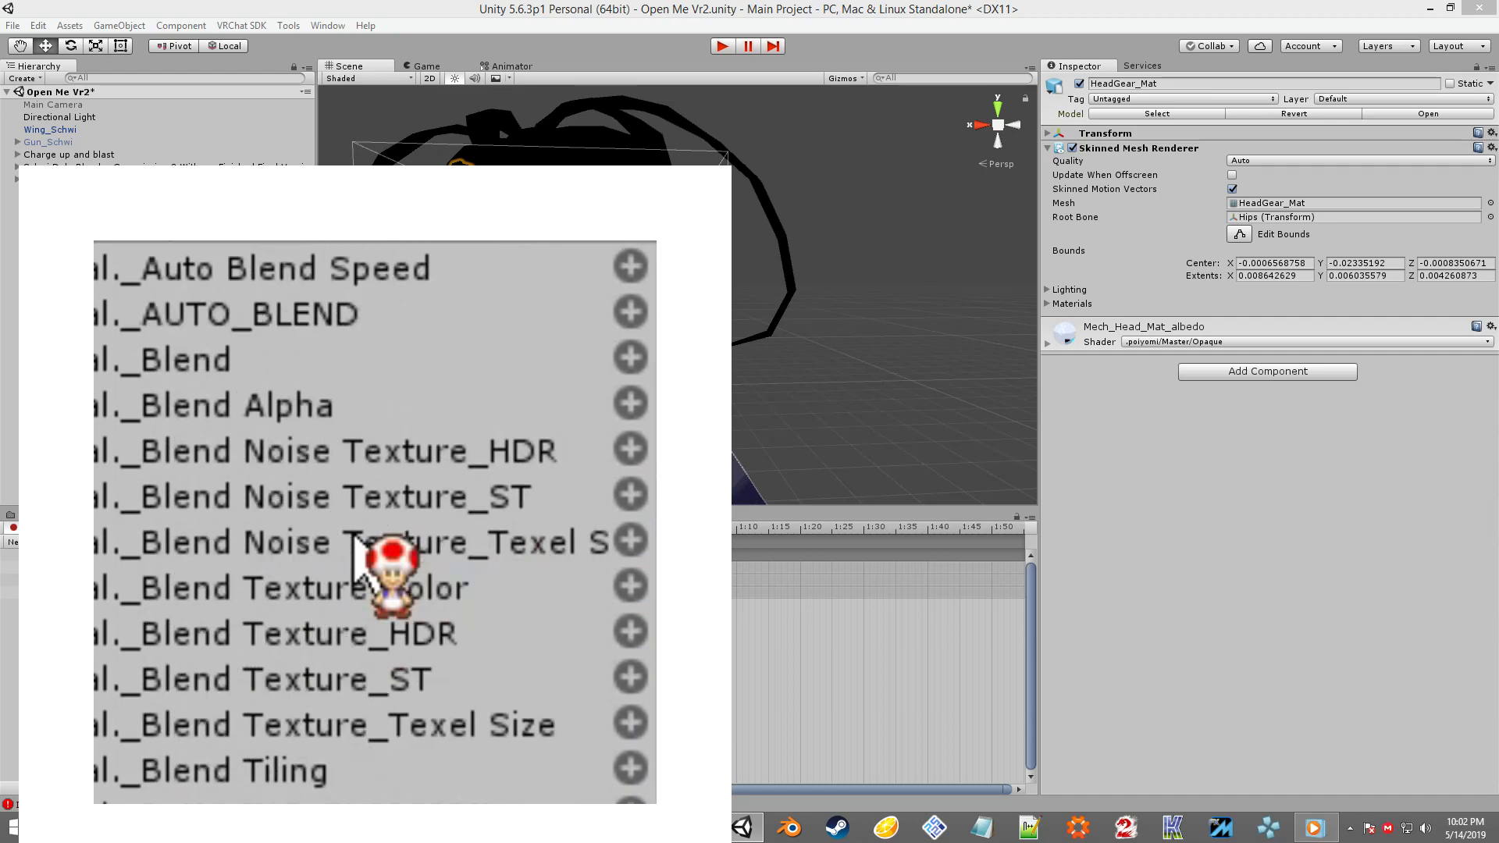
scroll(354, 537, down, 2)
scroll(354, 537, up, 5)
scroll(353, 537, down, 5)
scroll(354, 537, down, 3)
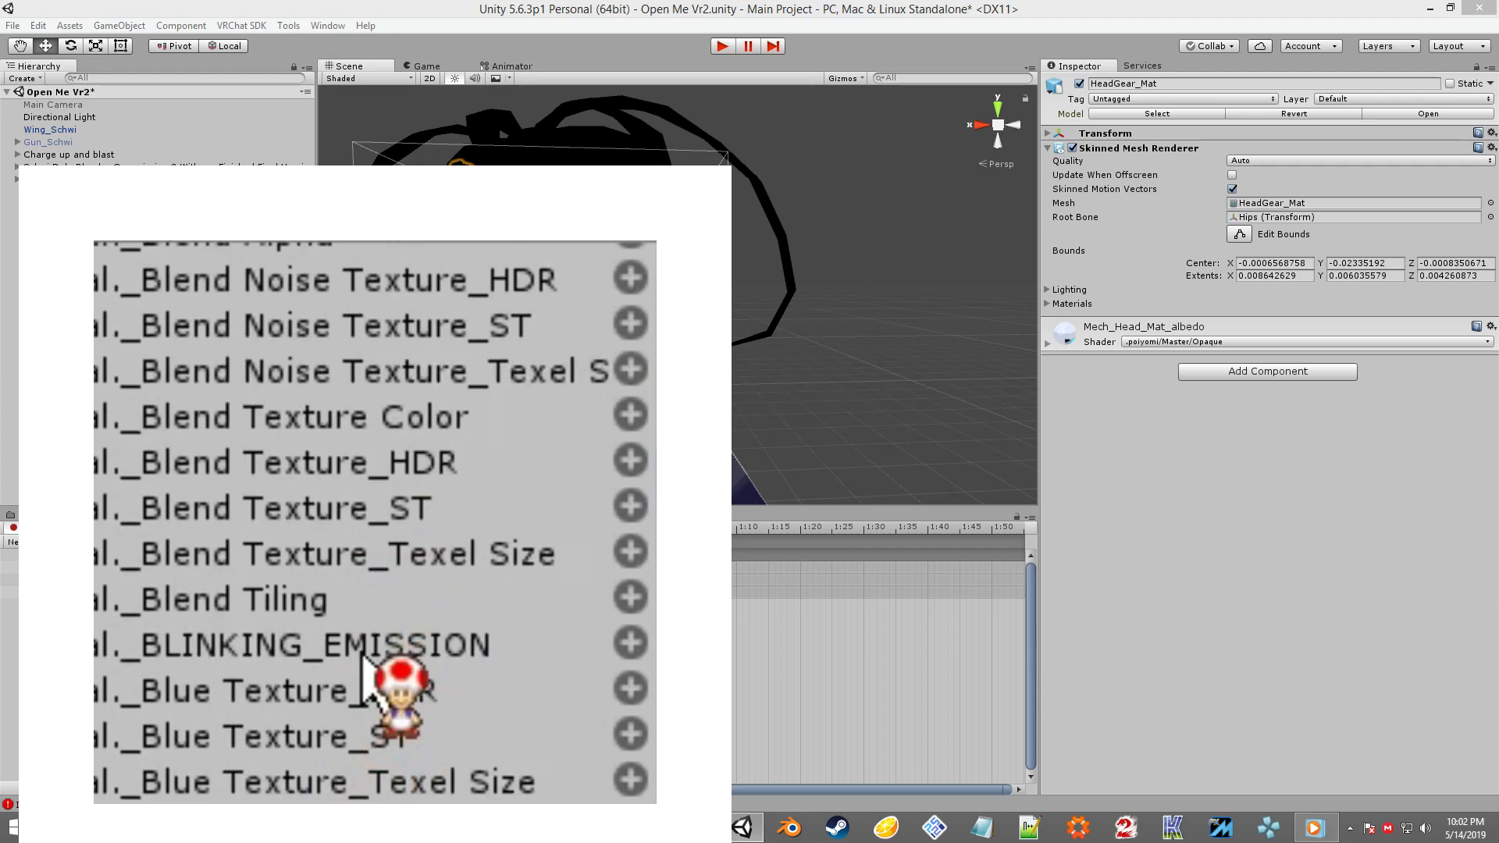
scroll(371, 669, up, 3)
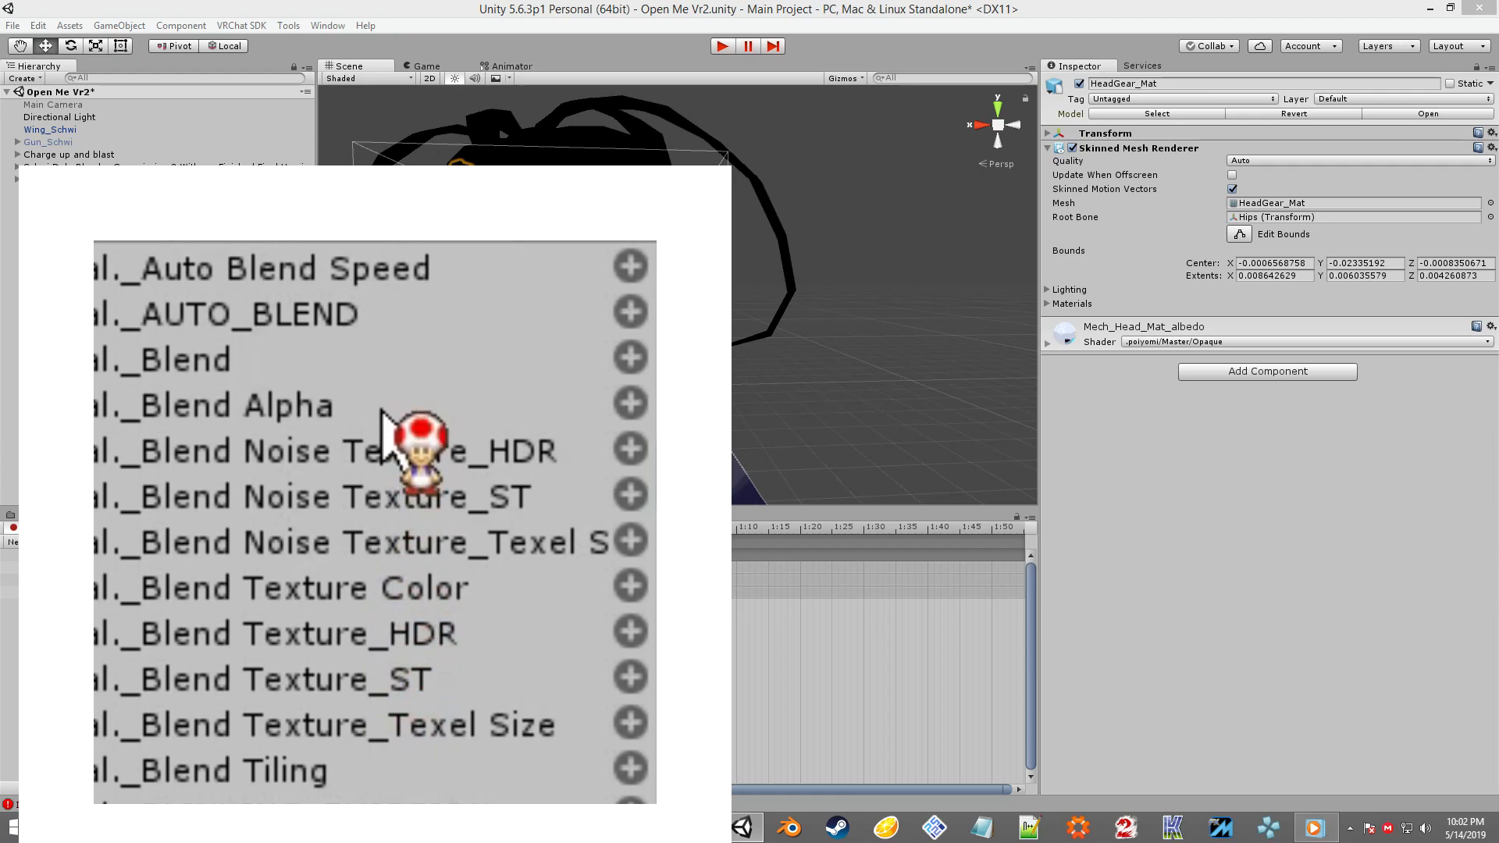
scroll(381, 412, up, 8)
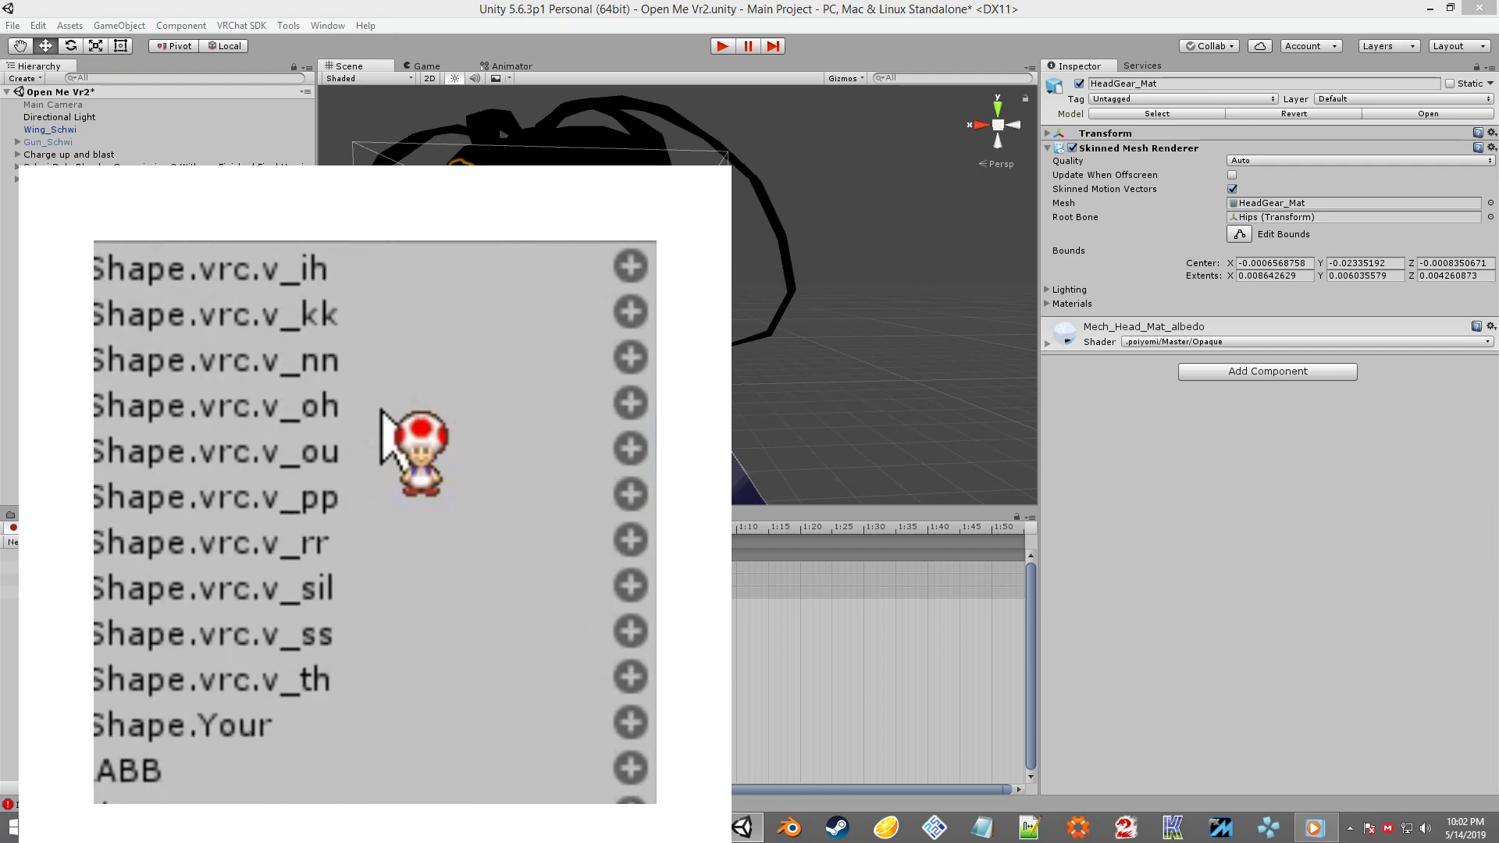
scroll(381, 411, up, 4)
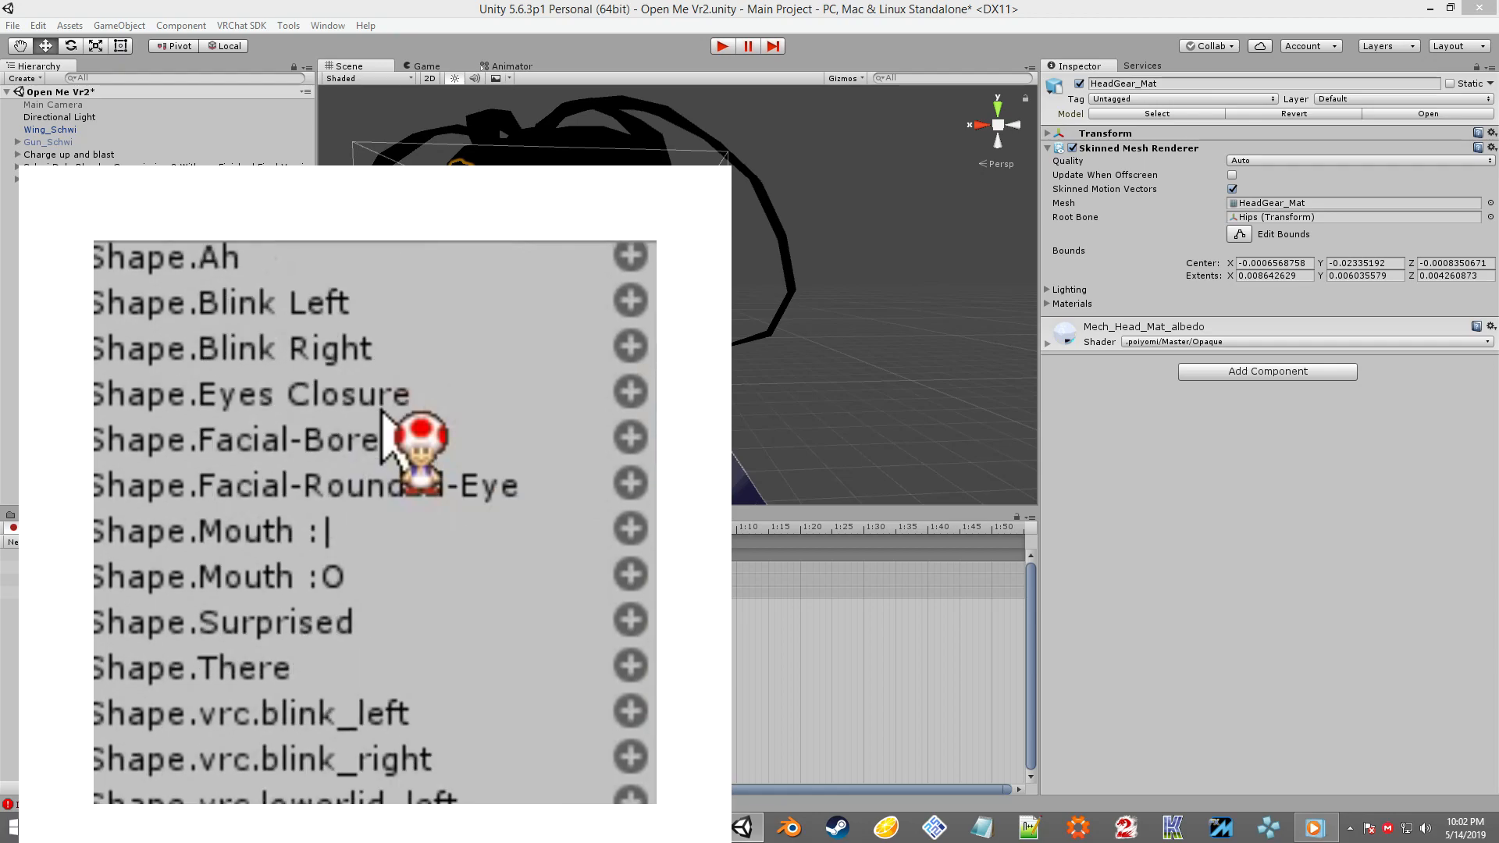
scroll(381, 411, up, 4)
scroll(381, 411, down, 3)
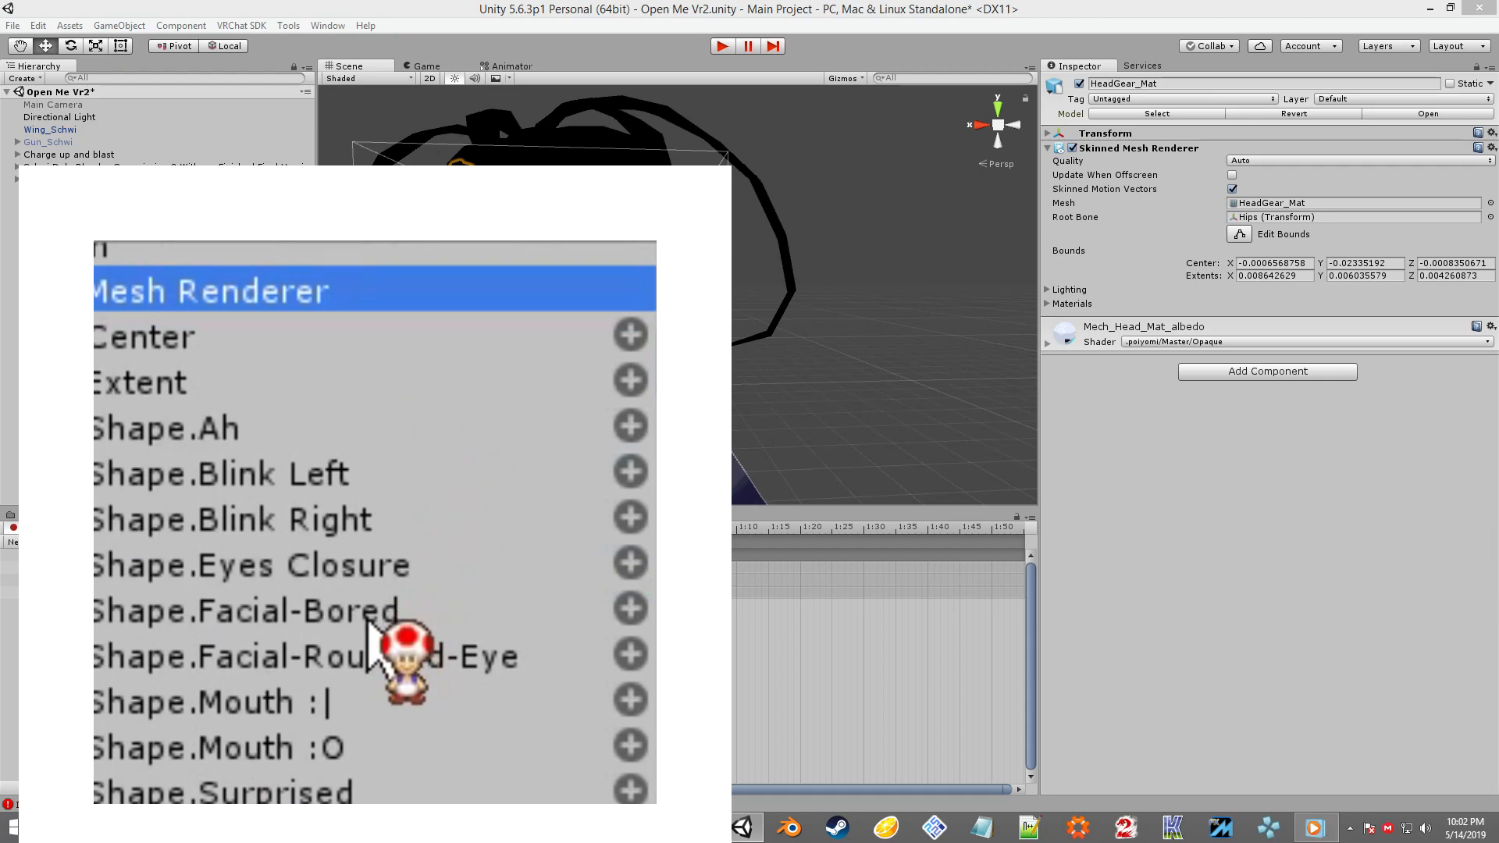
scroll(308, 679, down, 2)
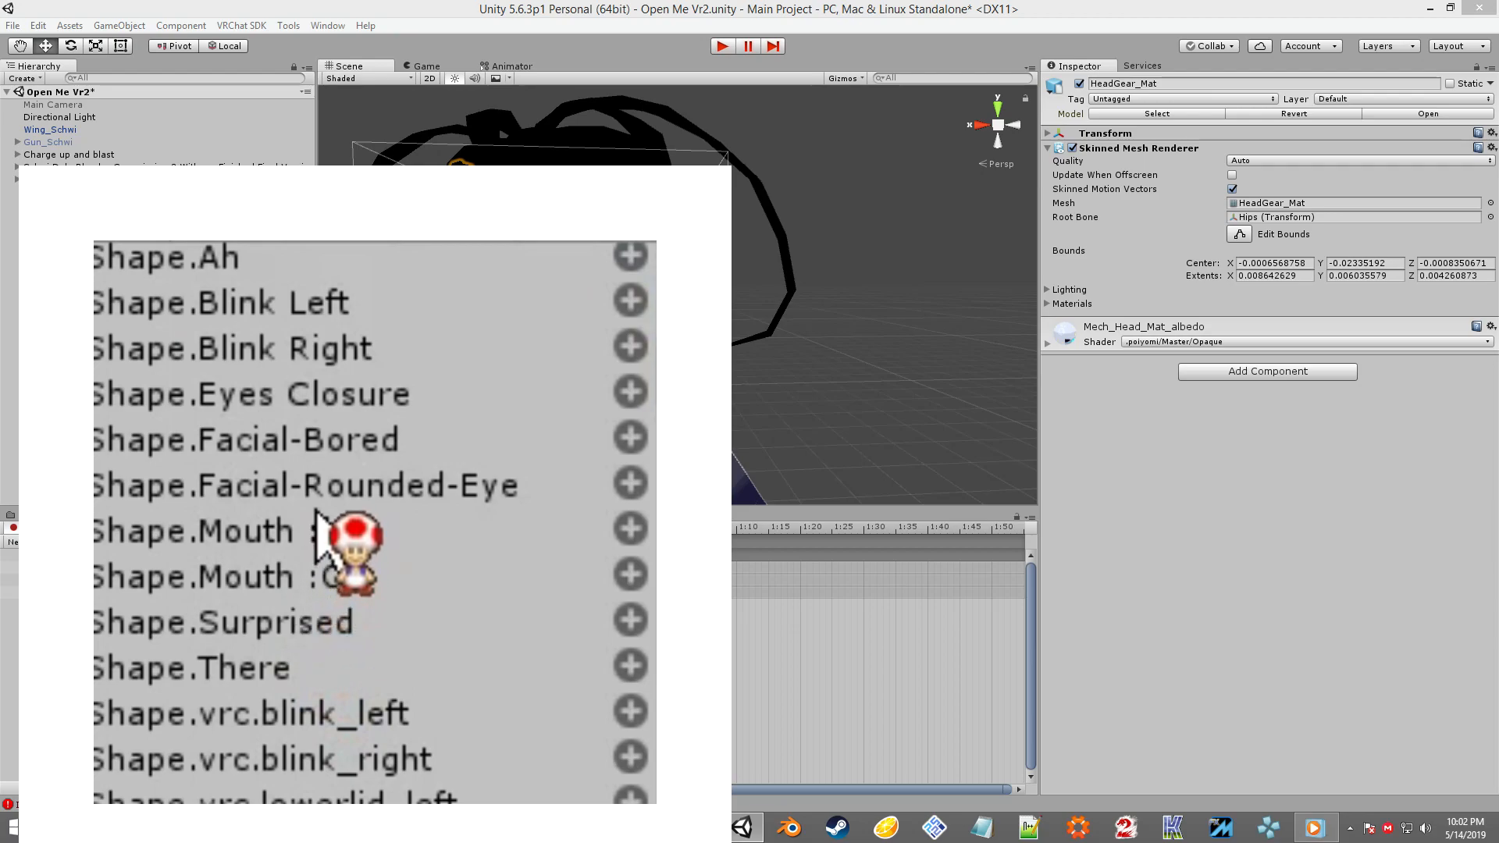
Highlight the Mouth :) shape among the Body's blend shape properties and close the property list.
click(176, 531)
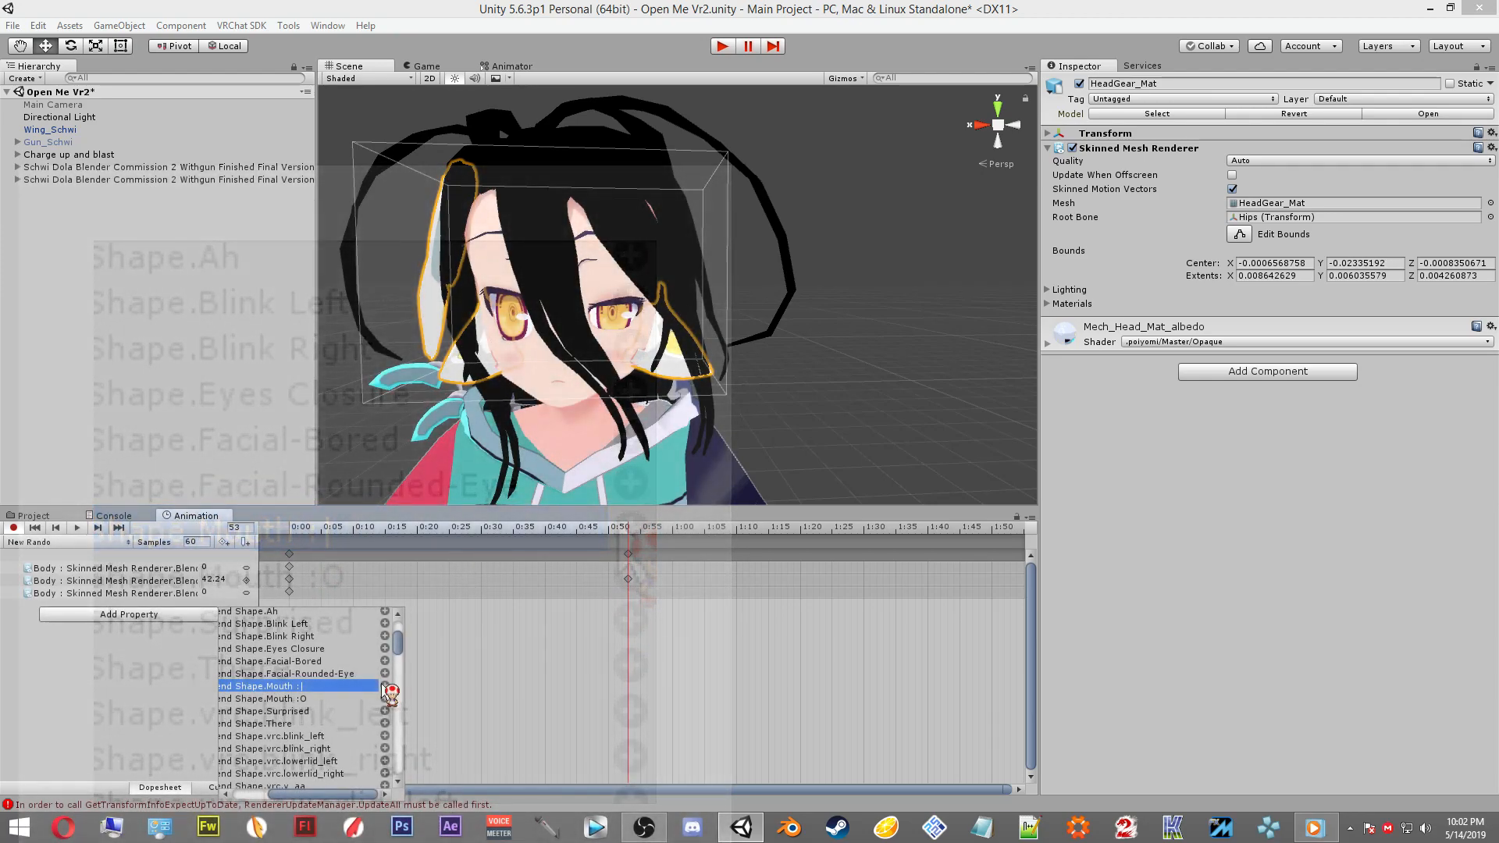
click(160, 673)
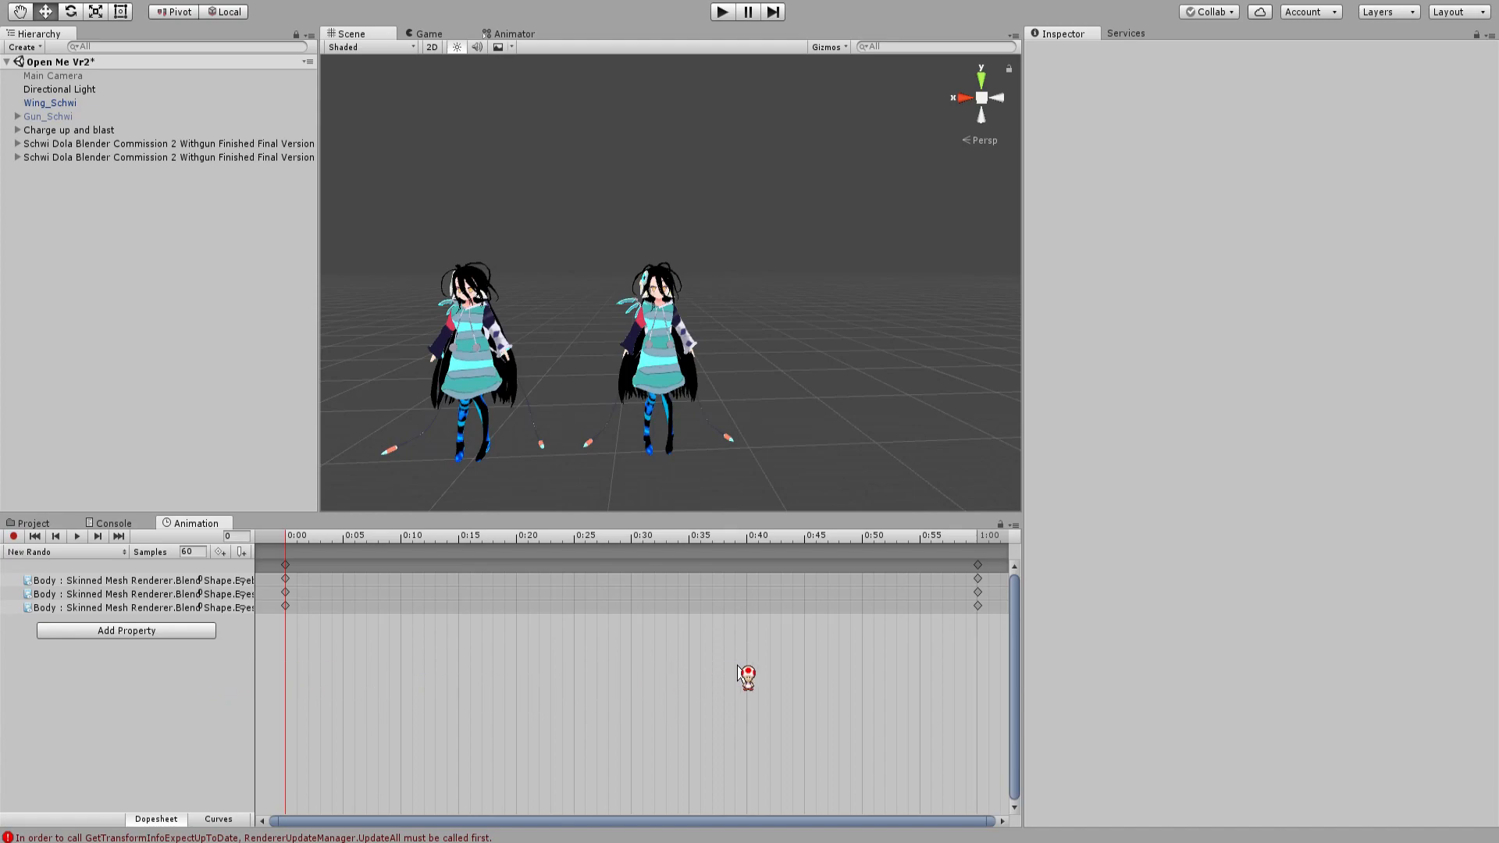
Delete all three blend shape tracks' end keyframes at 1:00 in the New Rando clip.
click(979, 566)
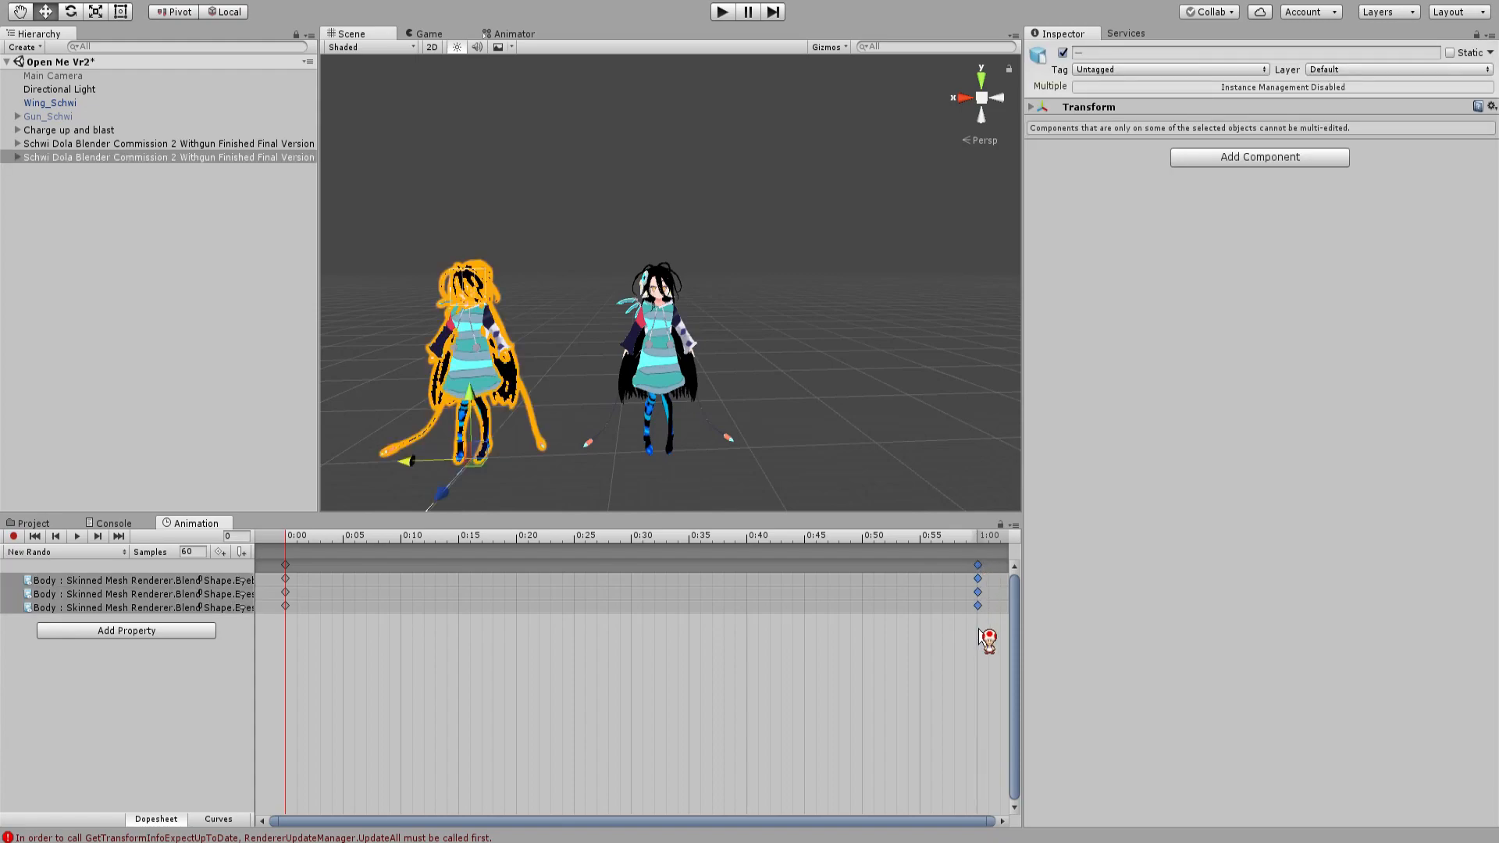
key(Delete)
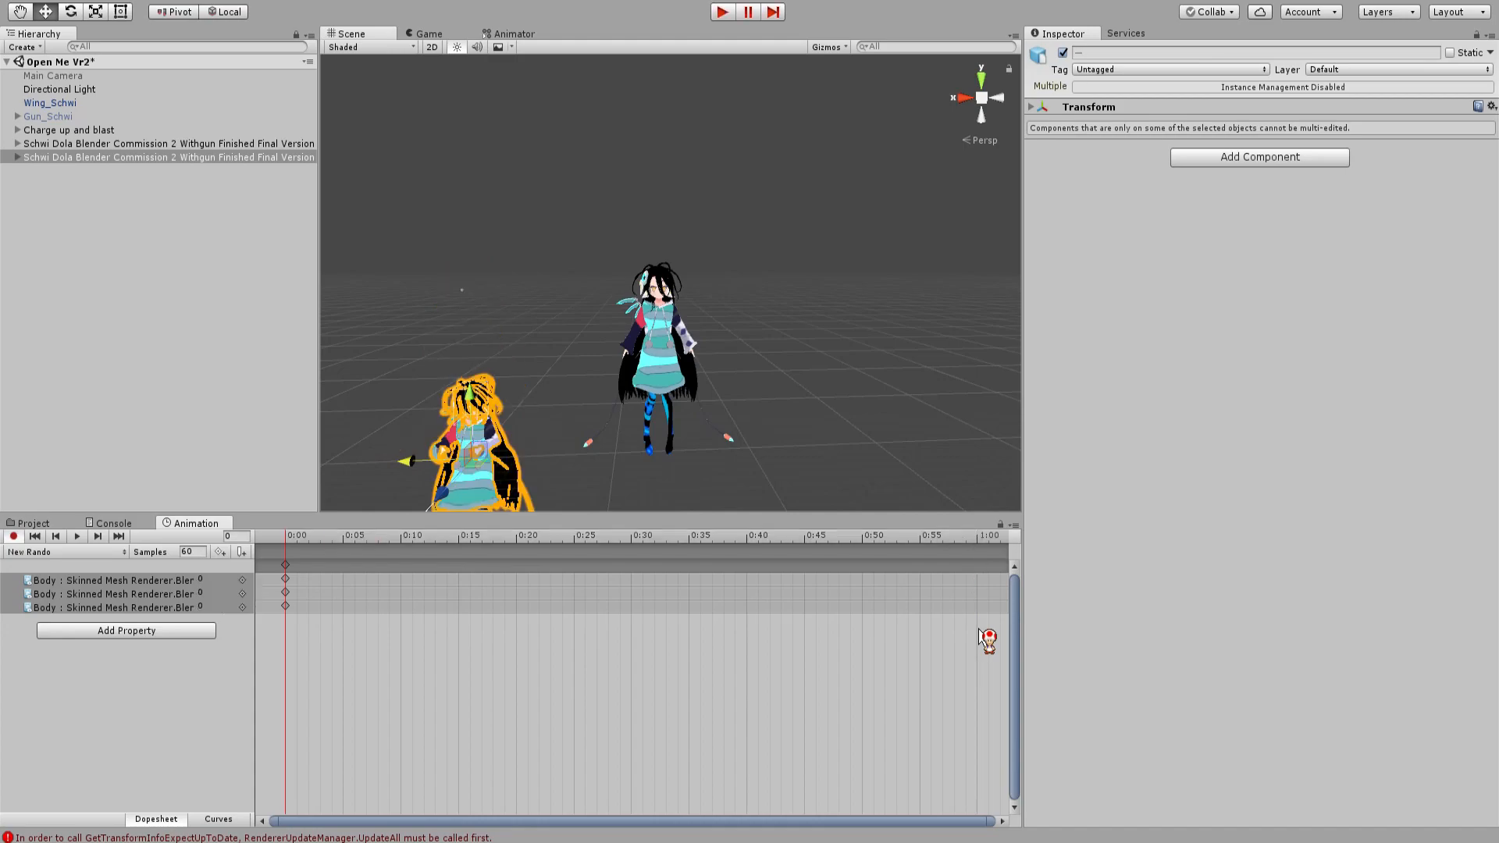
With the duplicated avatar's face in close view, move the New Rando clip's playhead to frame 53.
scroll(508, 422, up, 2)
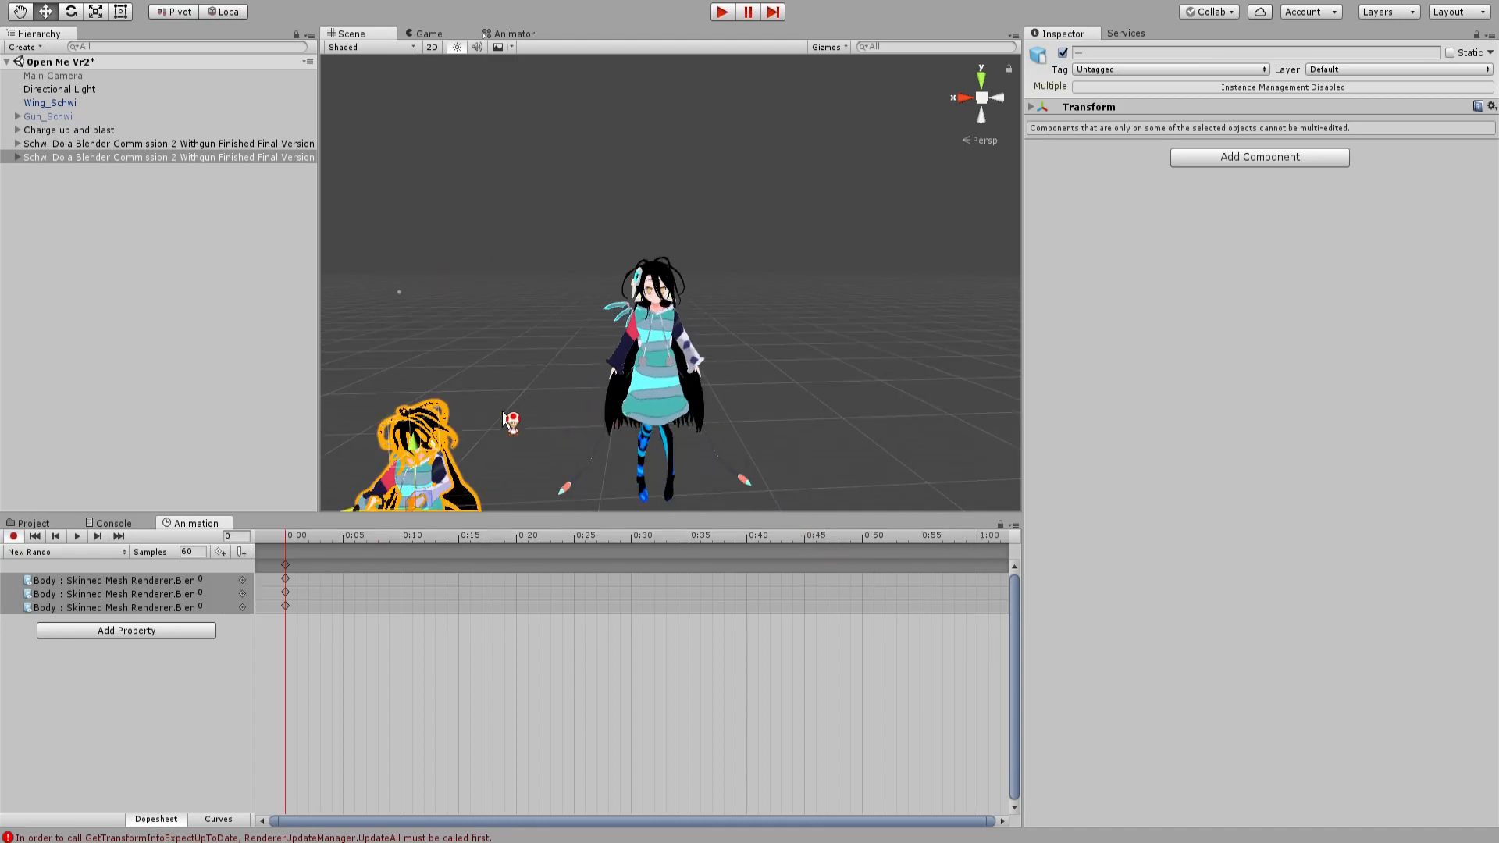
scroll(505, 417, up, 5)
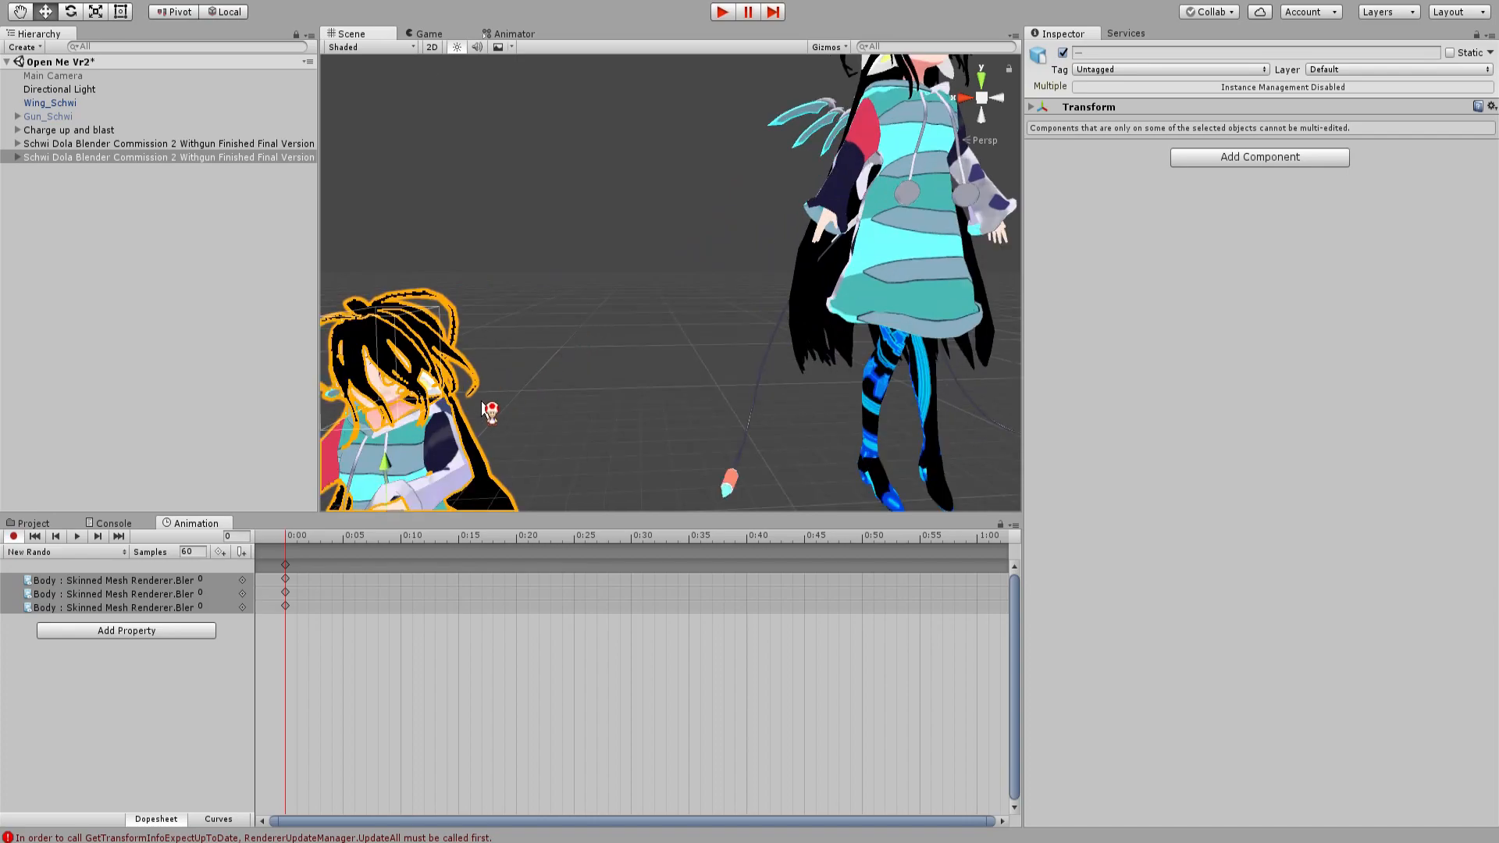
key(f)
scroll(685, 317, up, 3)
middle_drag(676, 308, 719, 339)
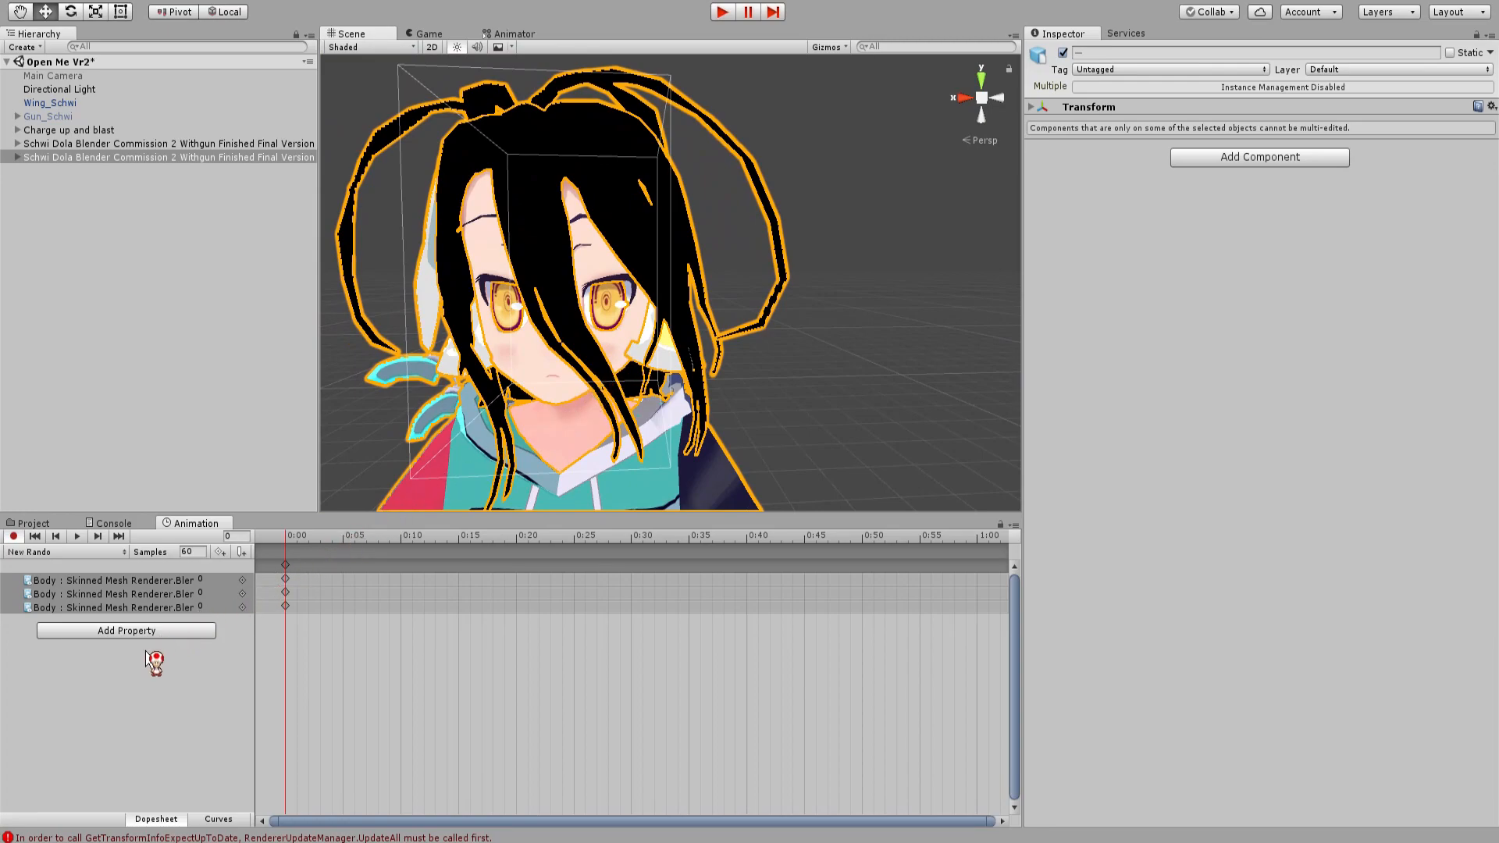
click(136, 673)
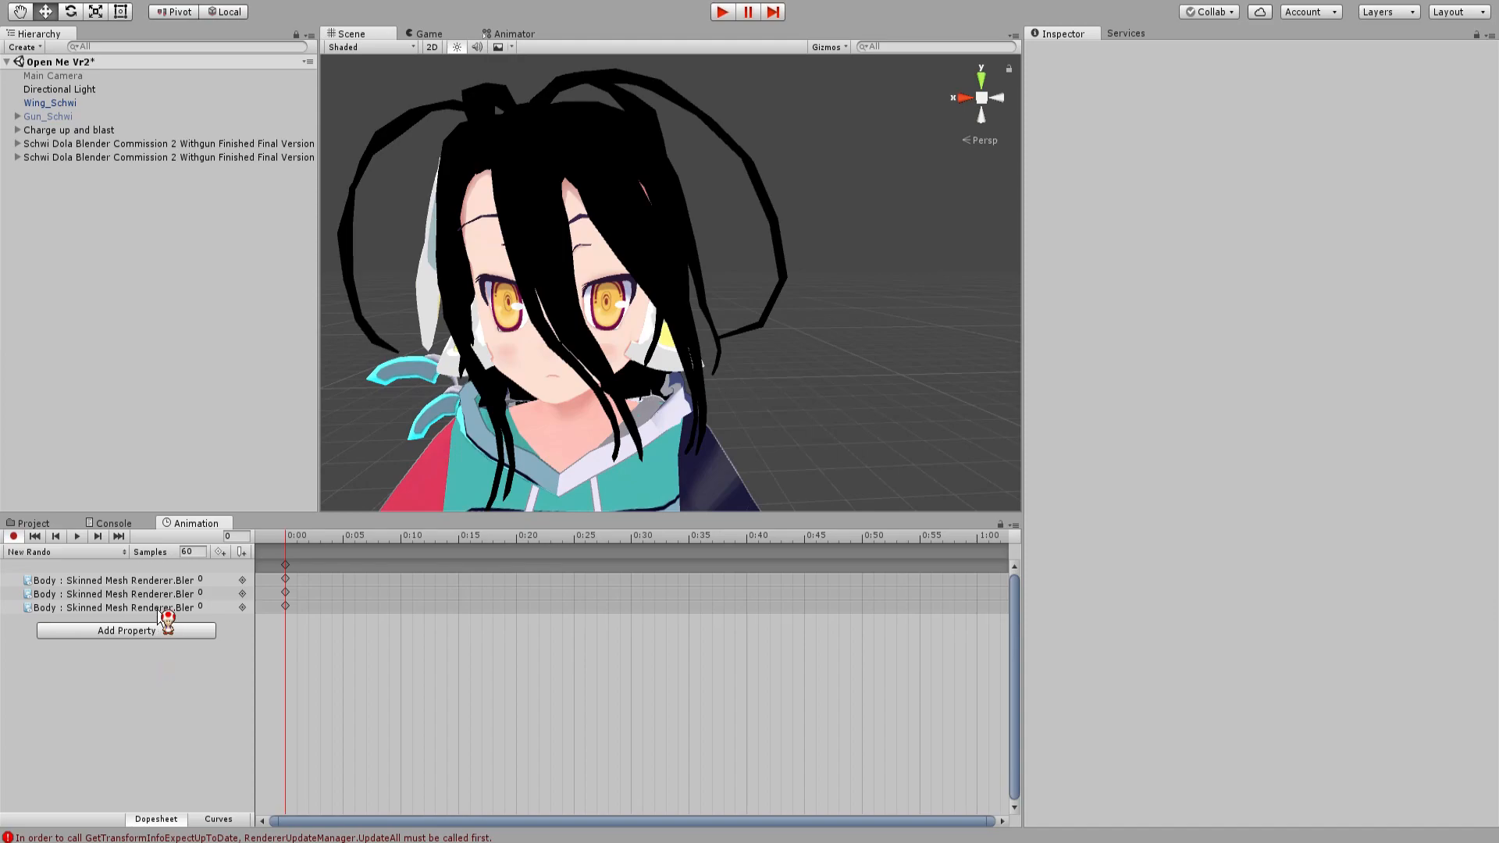
click(202, 607)
drag(309, 544, 338, 541)
scroll(343, 593, down, 5)
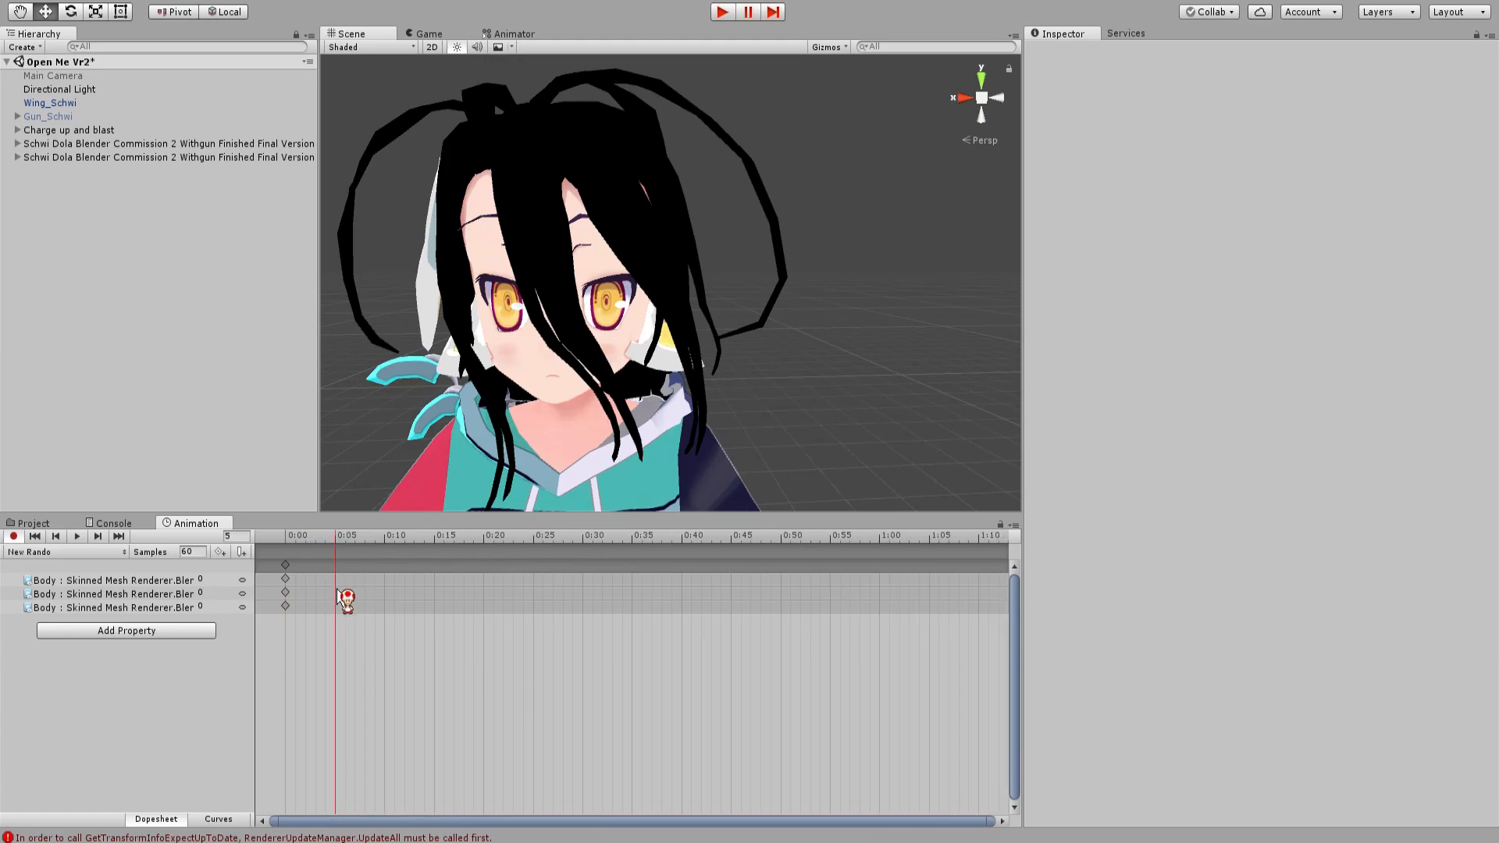
scroll(337, 609, down, 2)
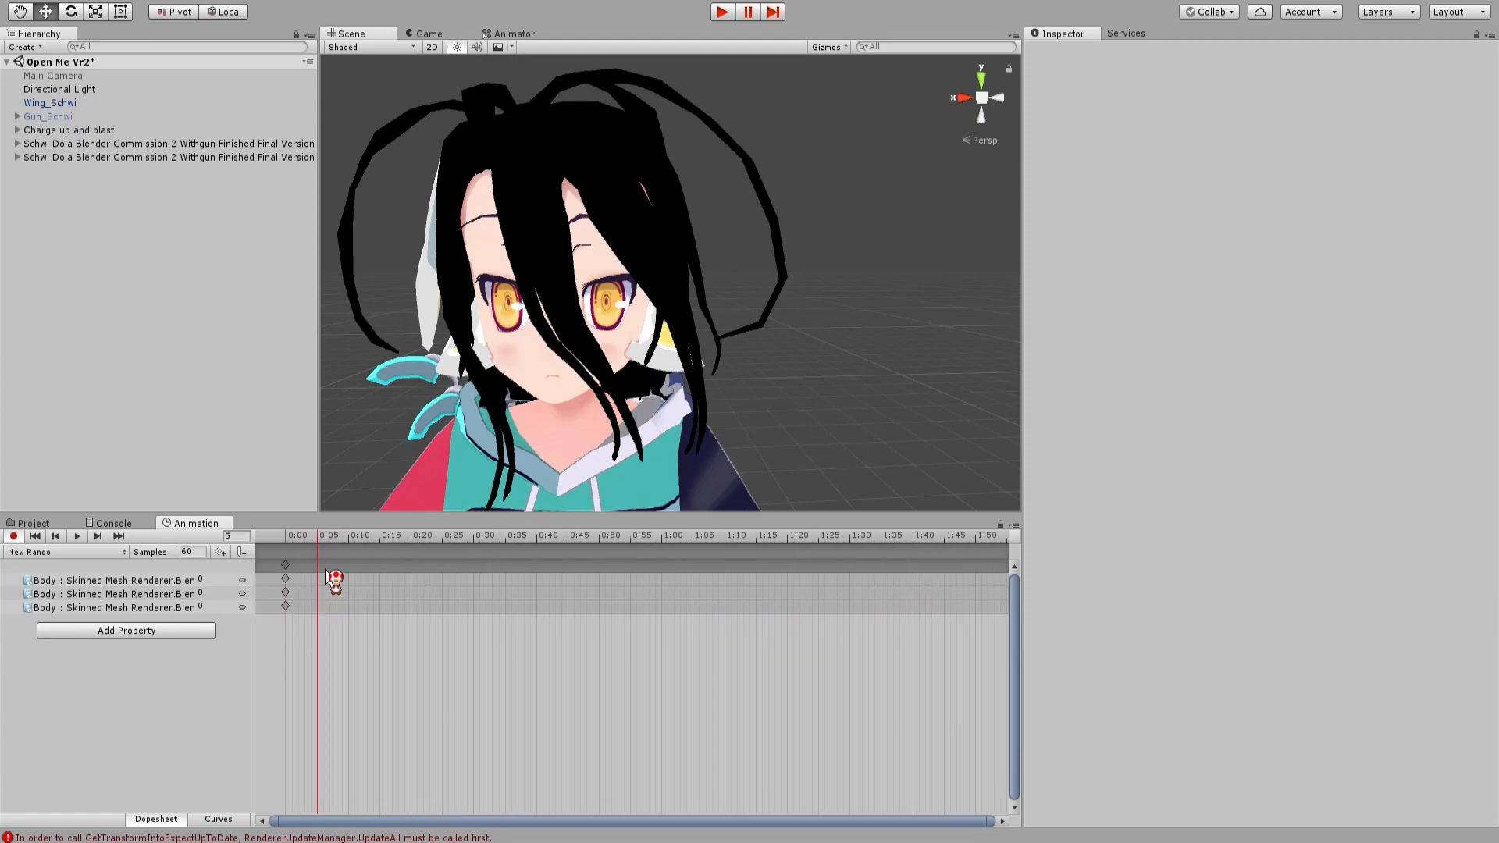
drag(325, 544, 619, 547)
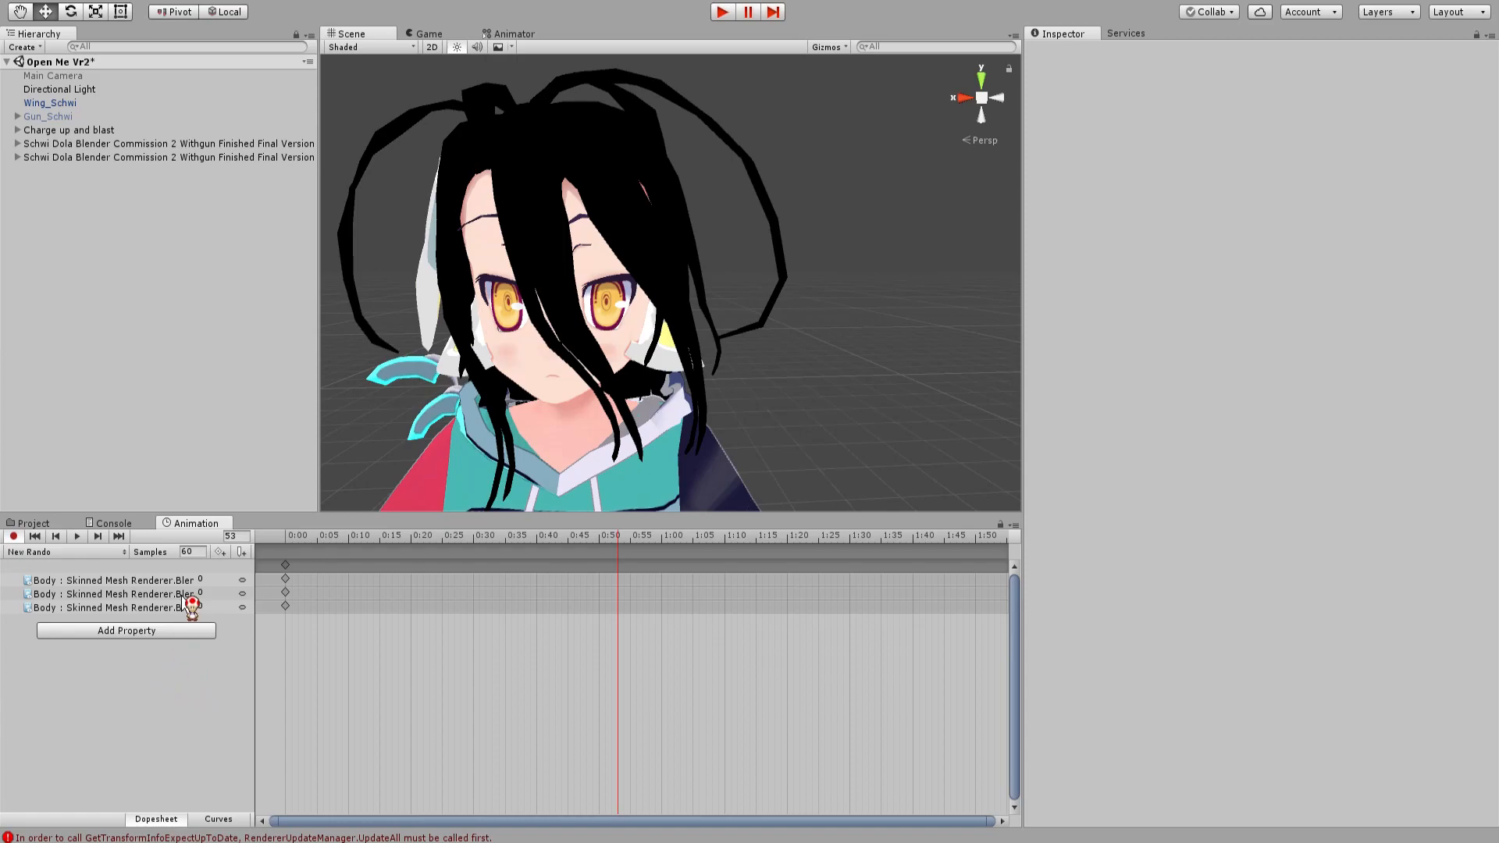
Raise the second Body blend shape track's value to about 42 at frame 53 and play the animation.
click(156, 594)
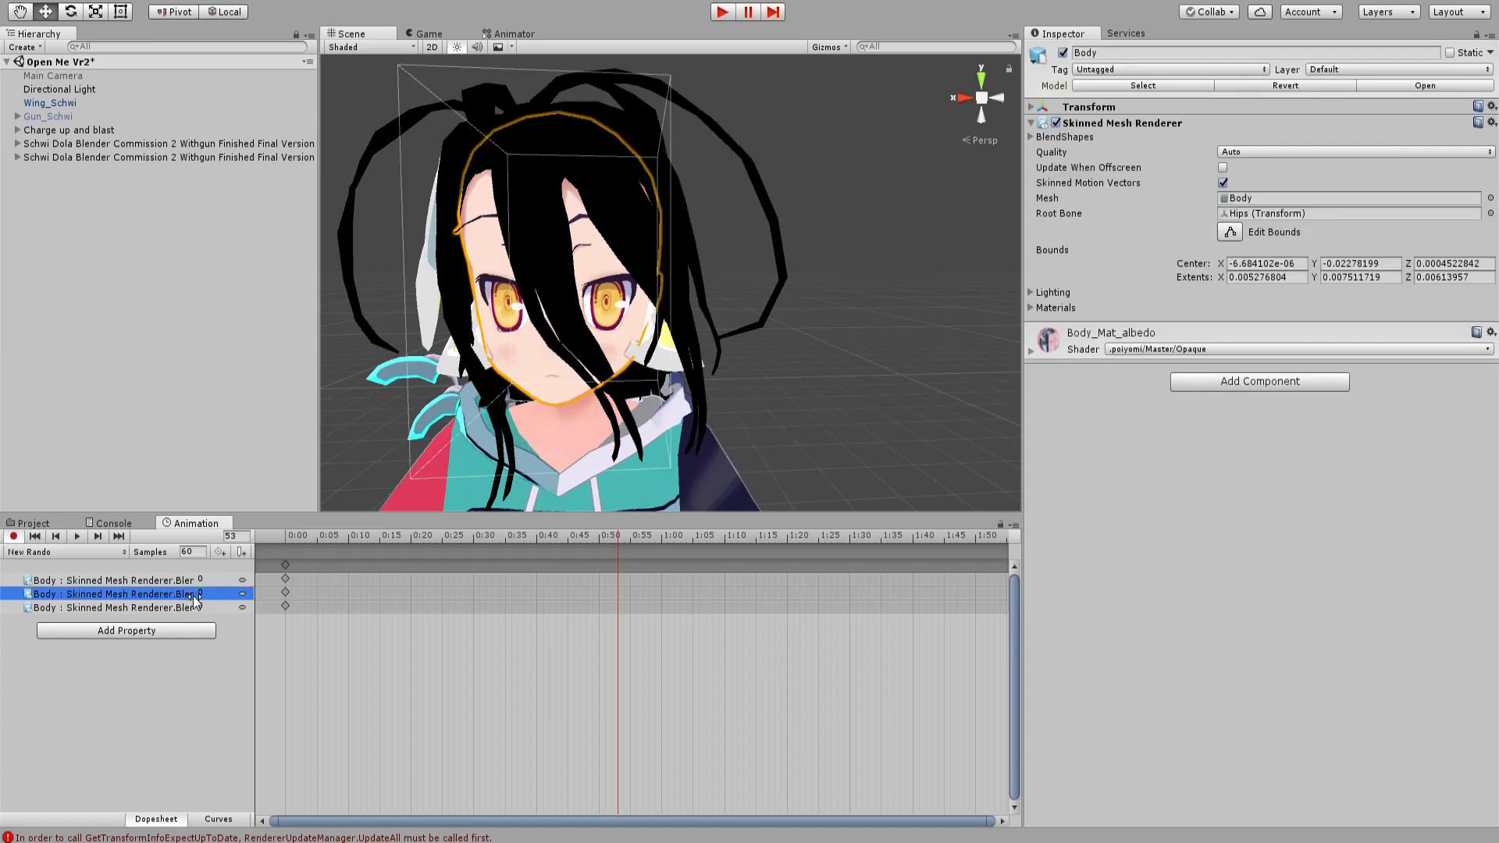
click(197, 595)
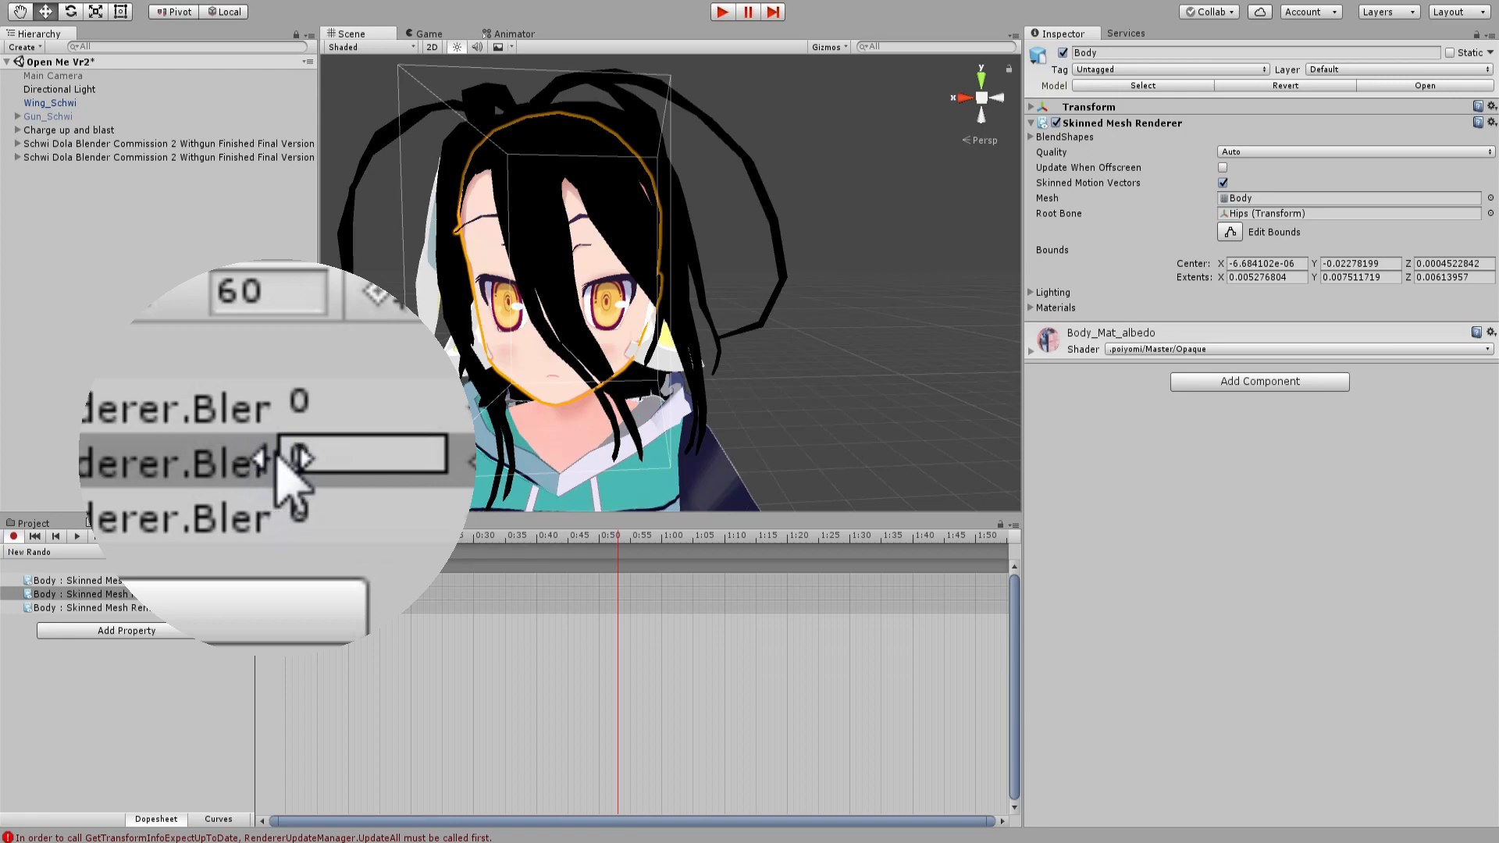
drag(182, 595, 1302, 86)
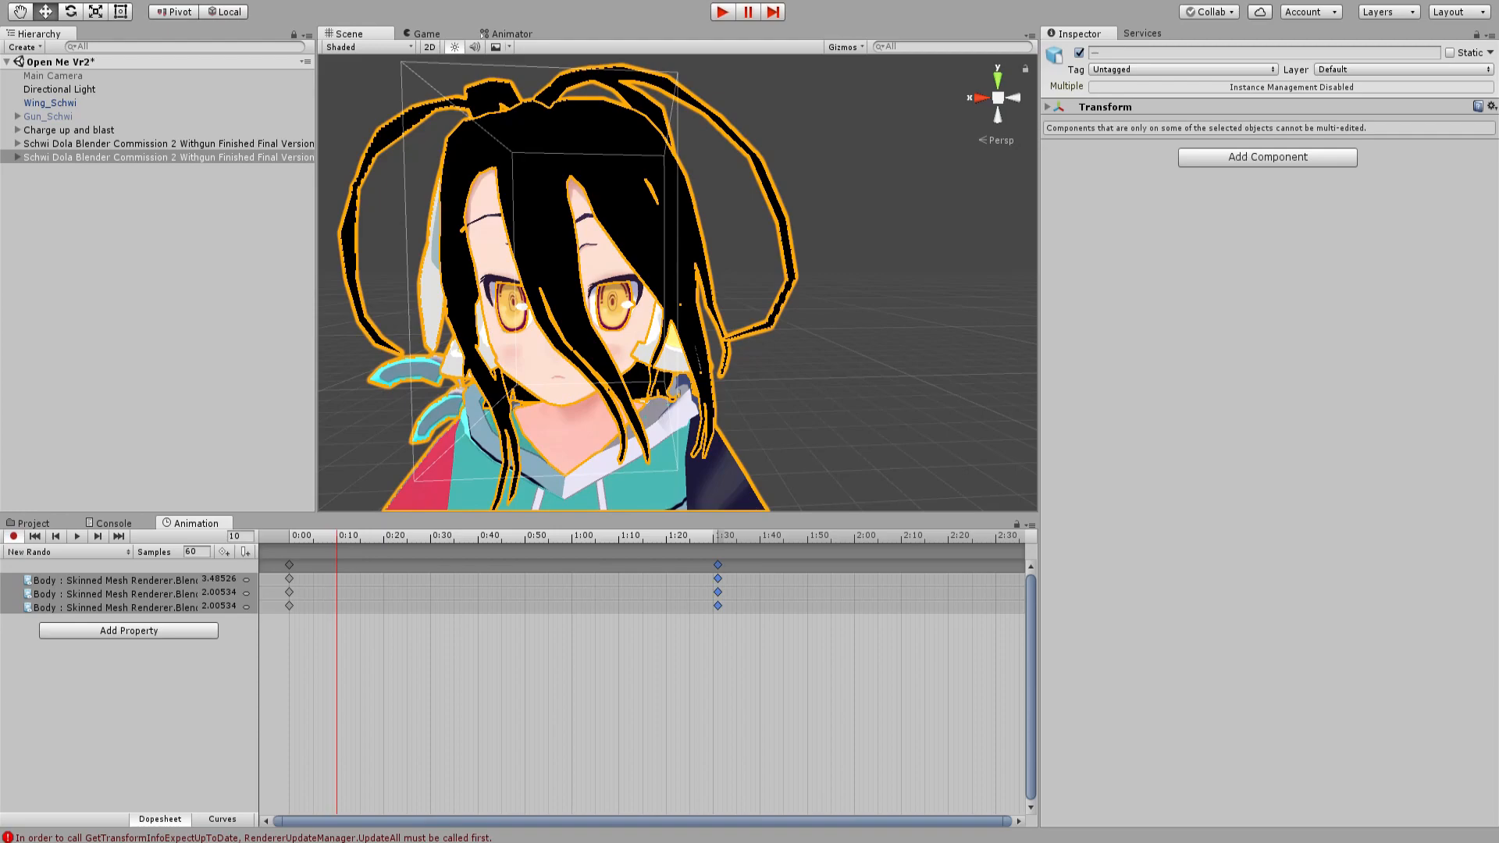
click(76, 536)
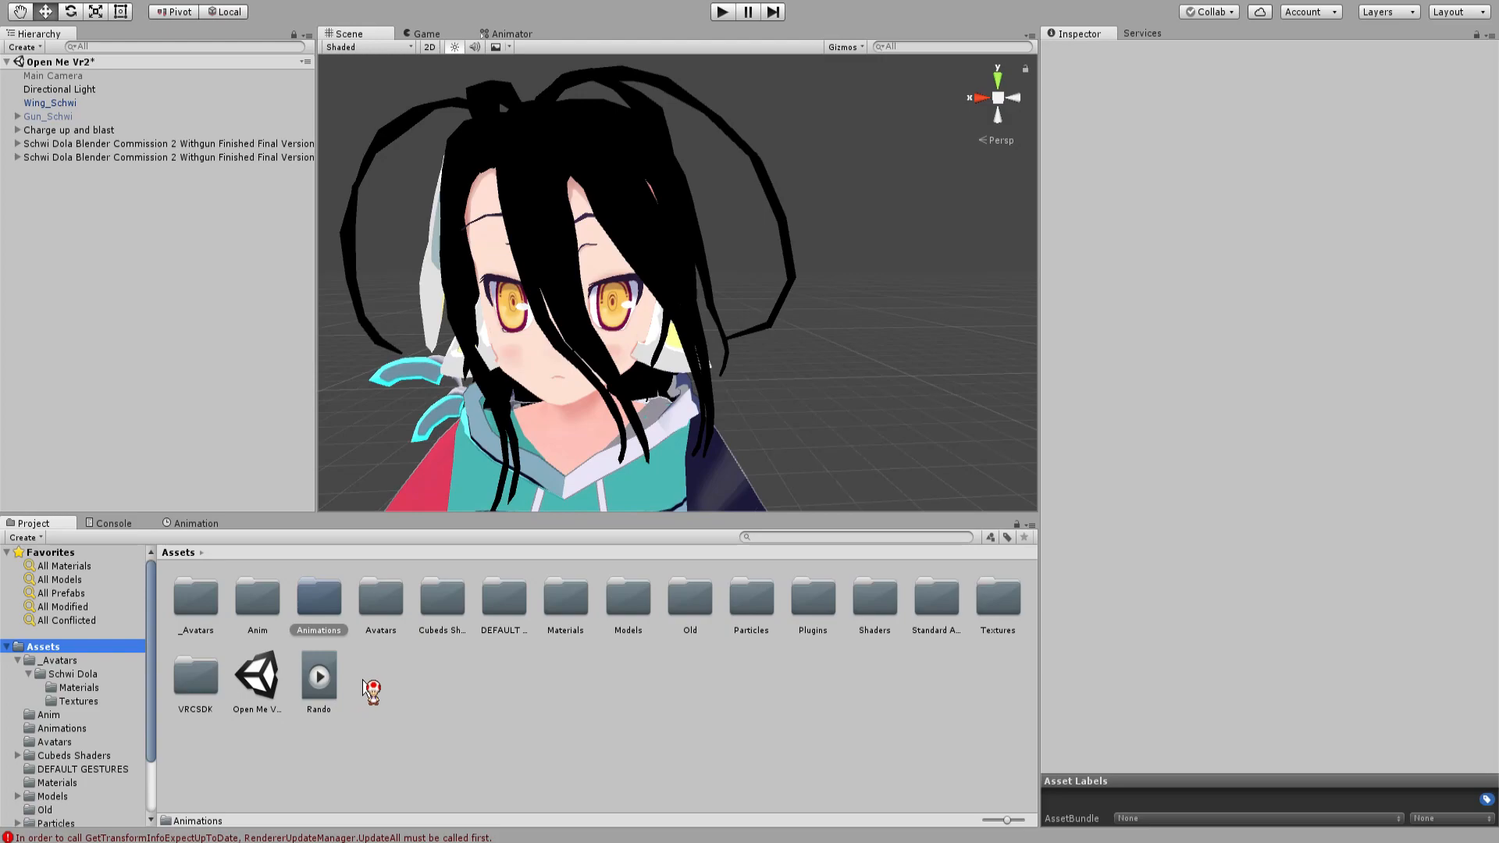
Preview the Rando clip on the duplicated avatar in the clip's preview area and enable Loop Time for the clip.
click(324, 678)
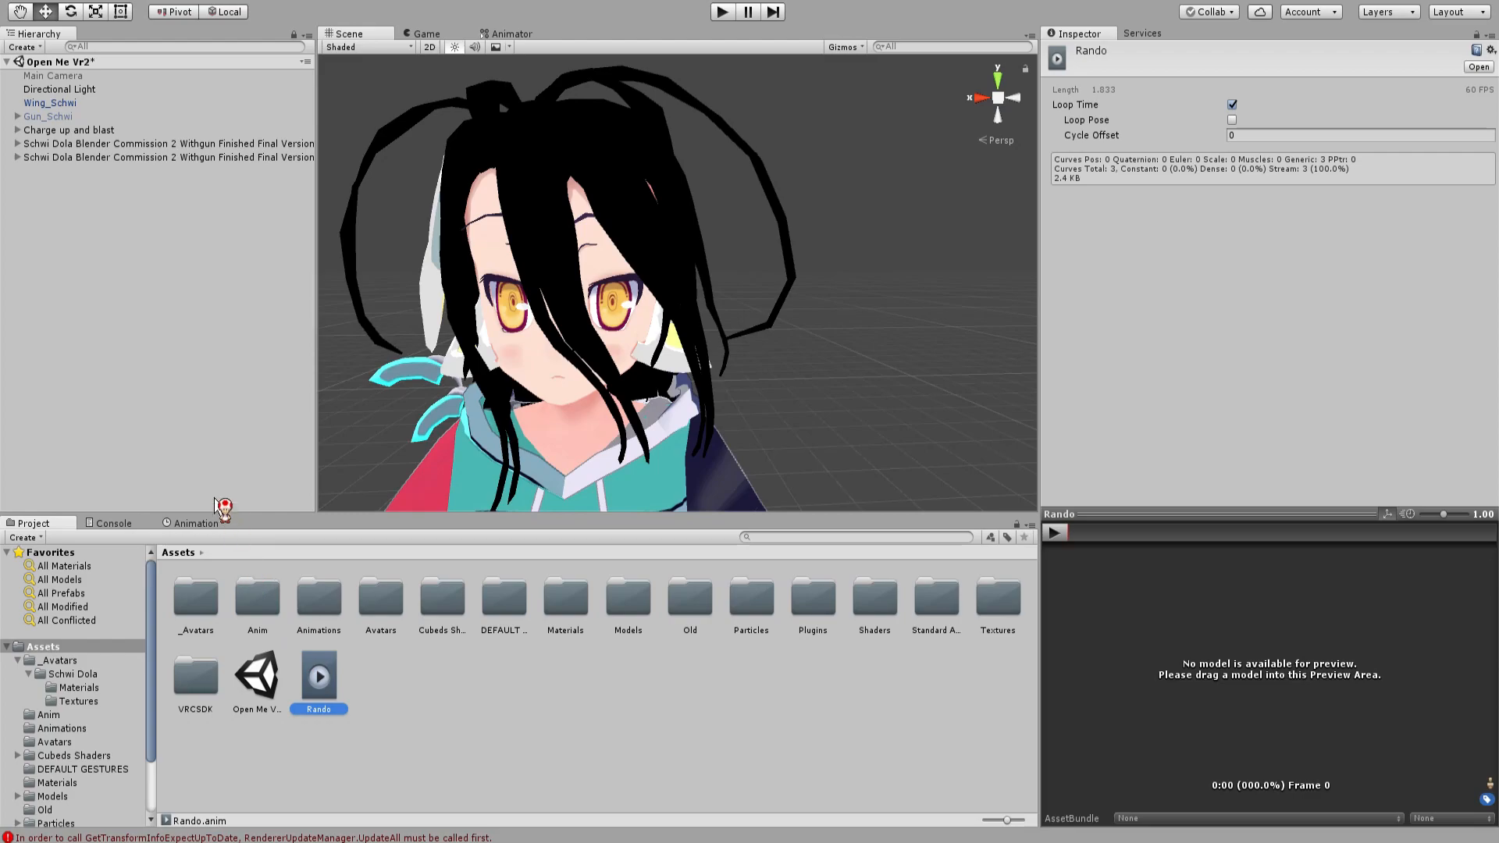
click(142, 158)
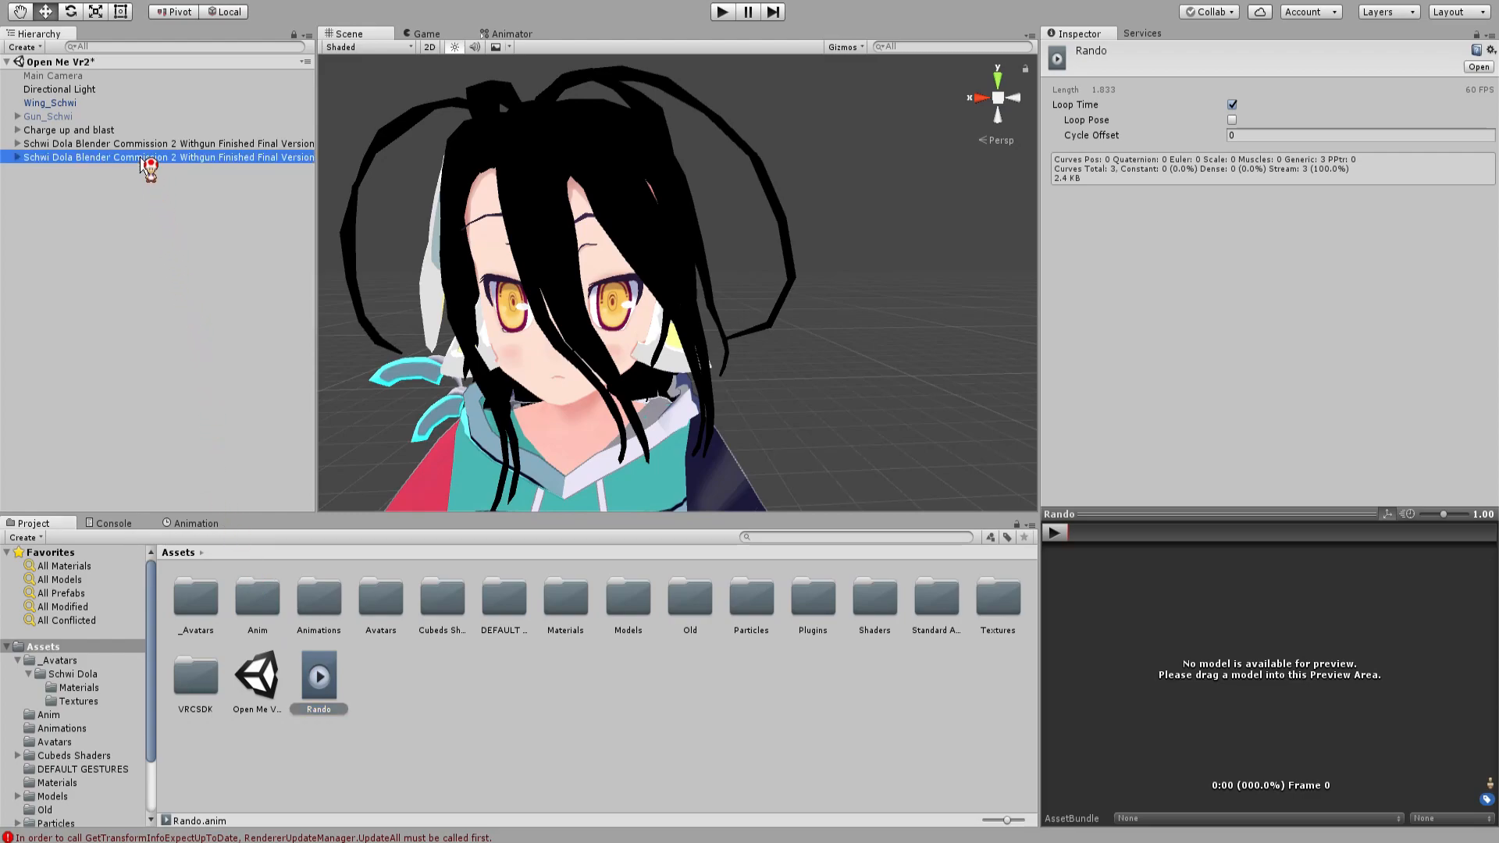
drag(141, 158, 1001, 704)
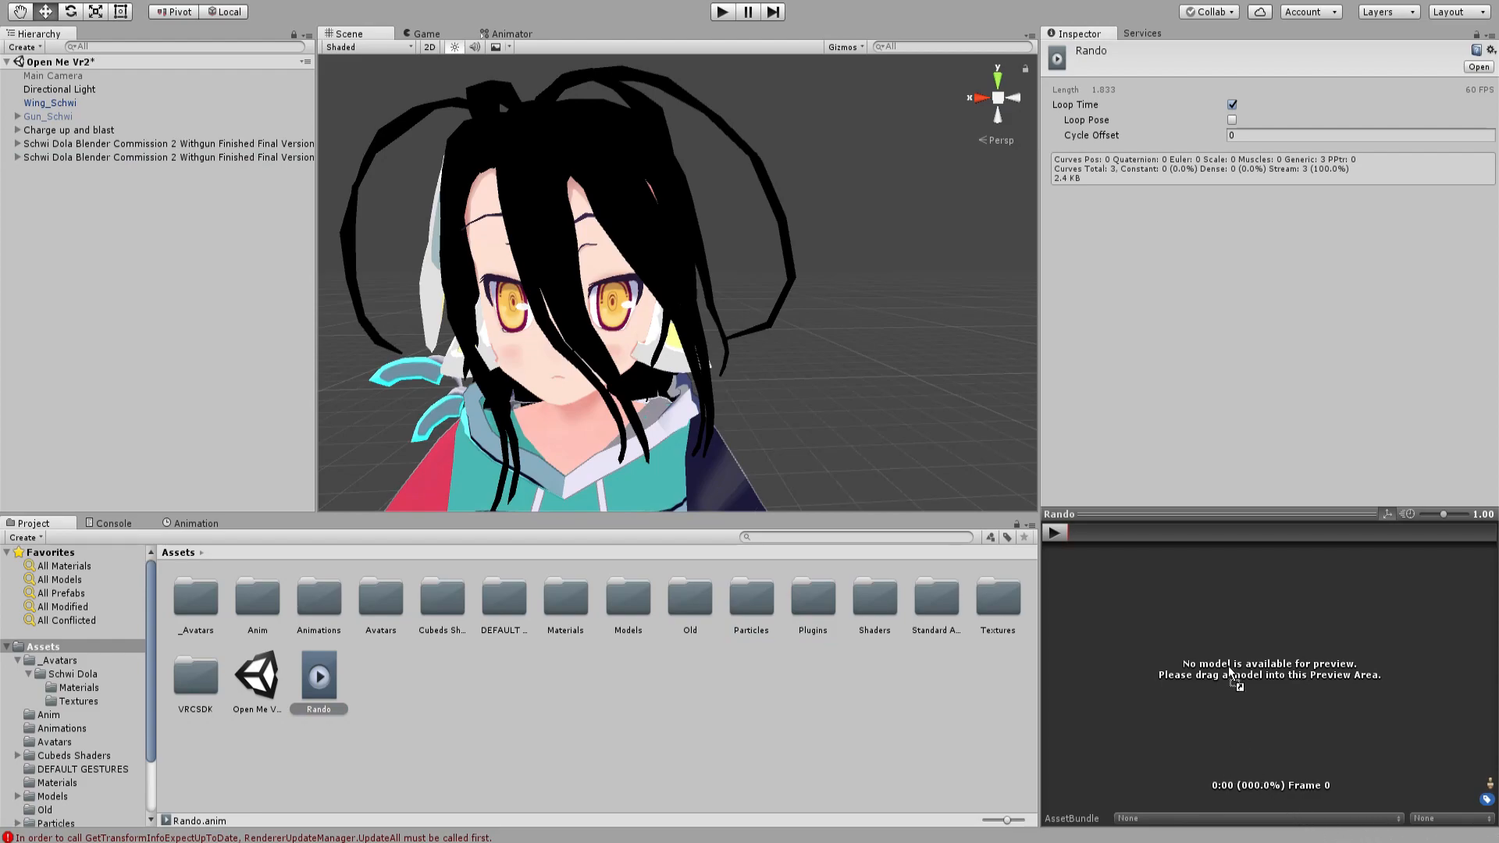
drag(1248, 647, 1250, 652)
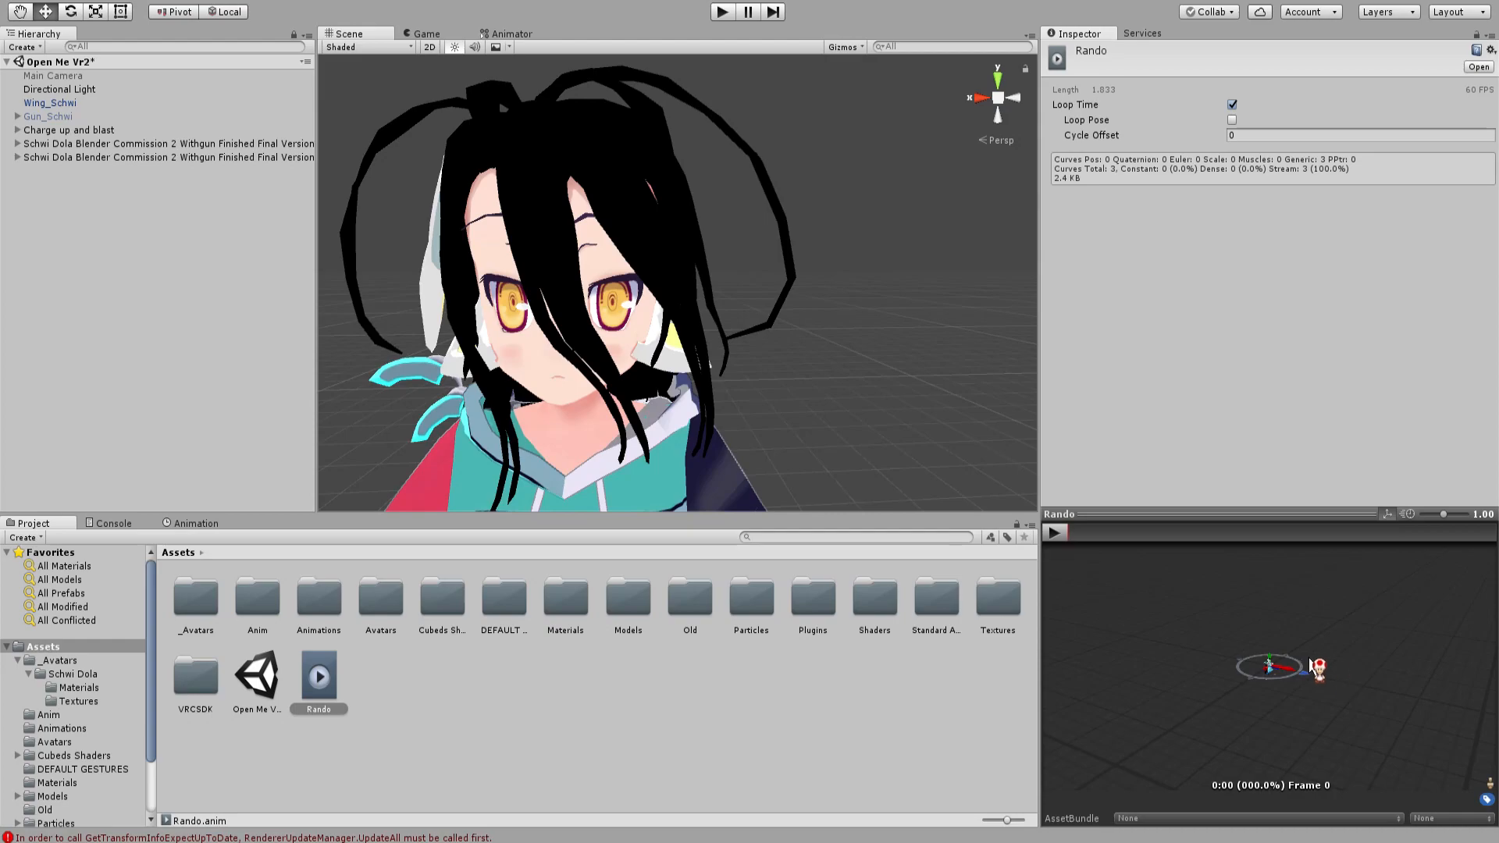
scroll(1305, 665, up, 5)
scroll(1349, 661, up, 3)
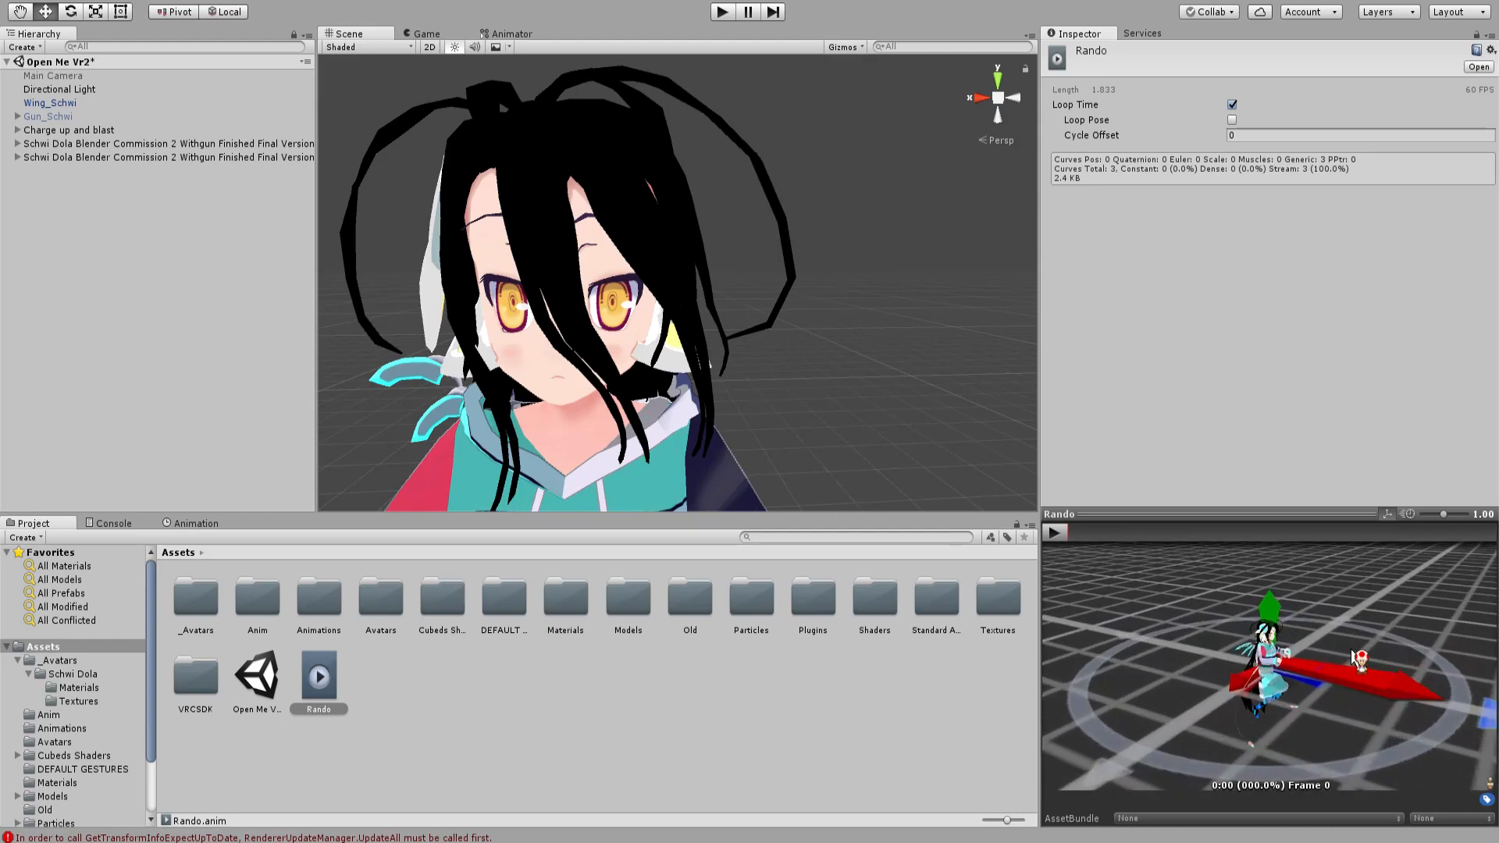
right_drag(1337, 630, 1241, 607)
right_drag(731, 402, 785, 400)
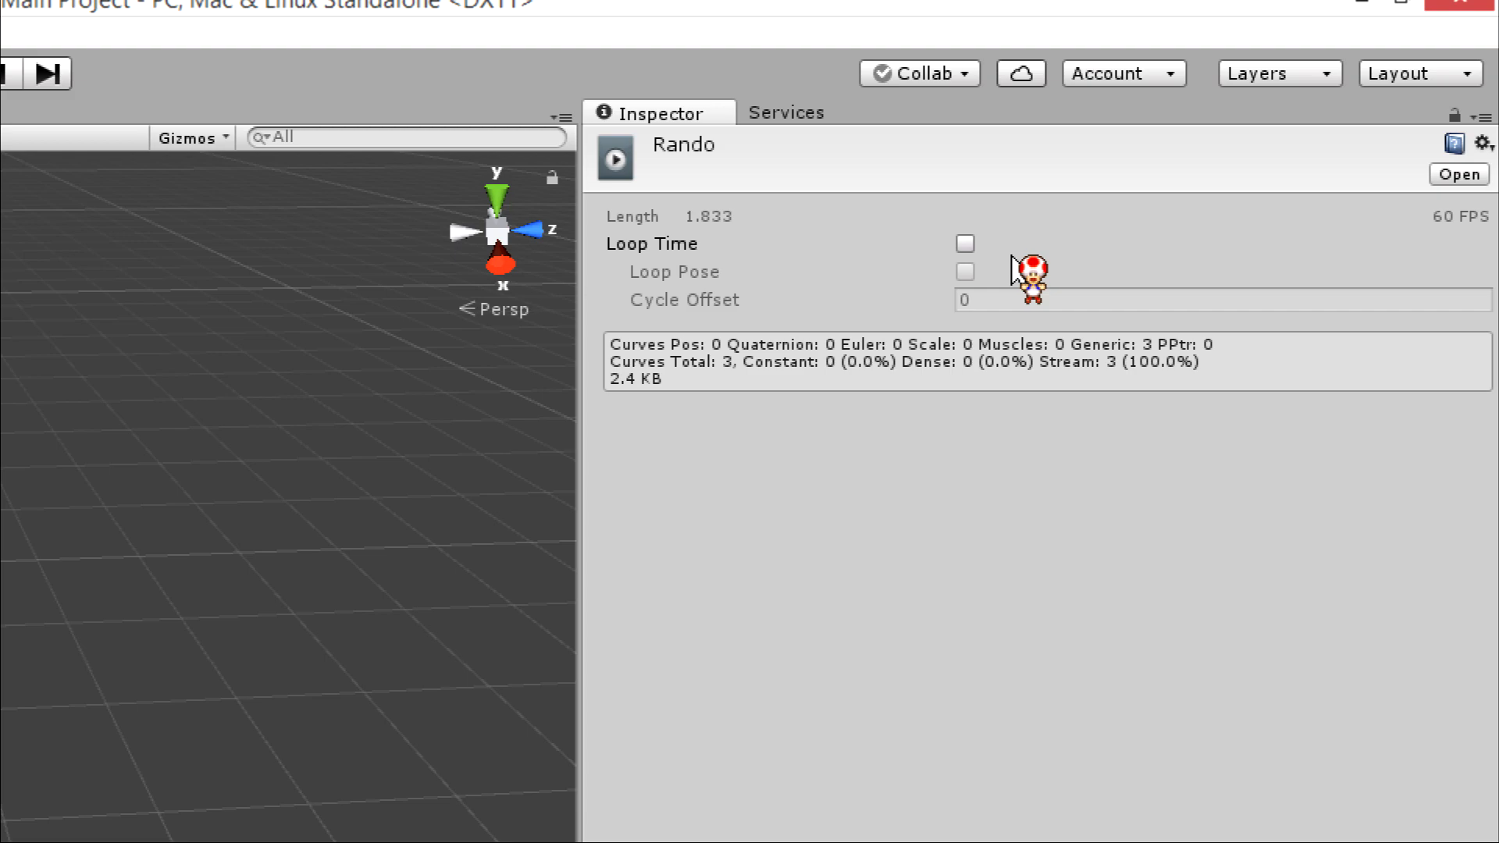
click(965, 243)
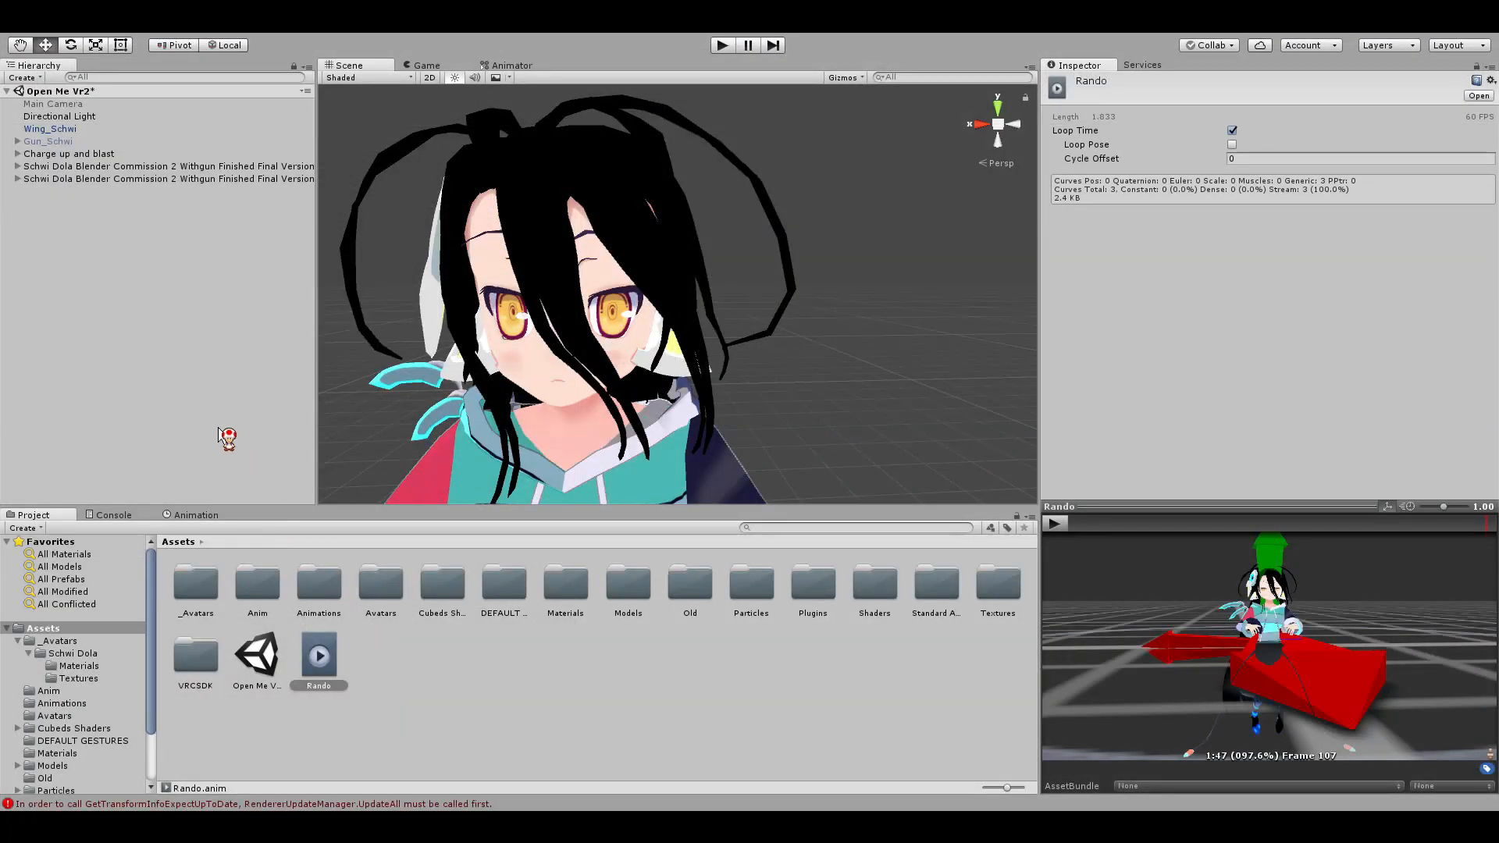
Delete the duplicated avatar from the scene, keeping the original.
click(126, 179)
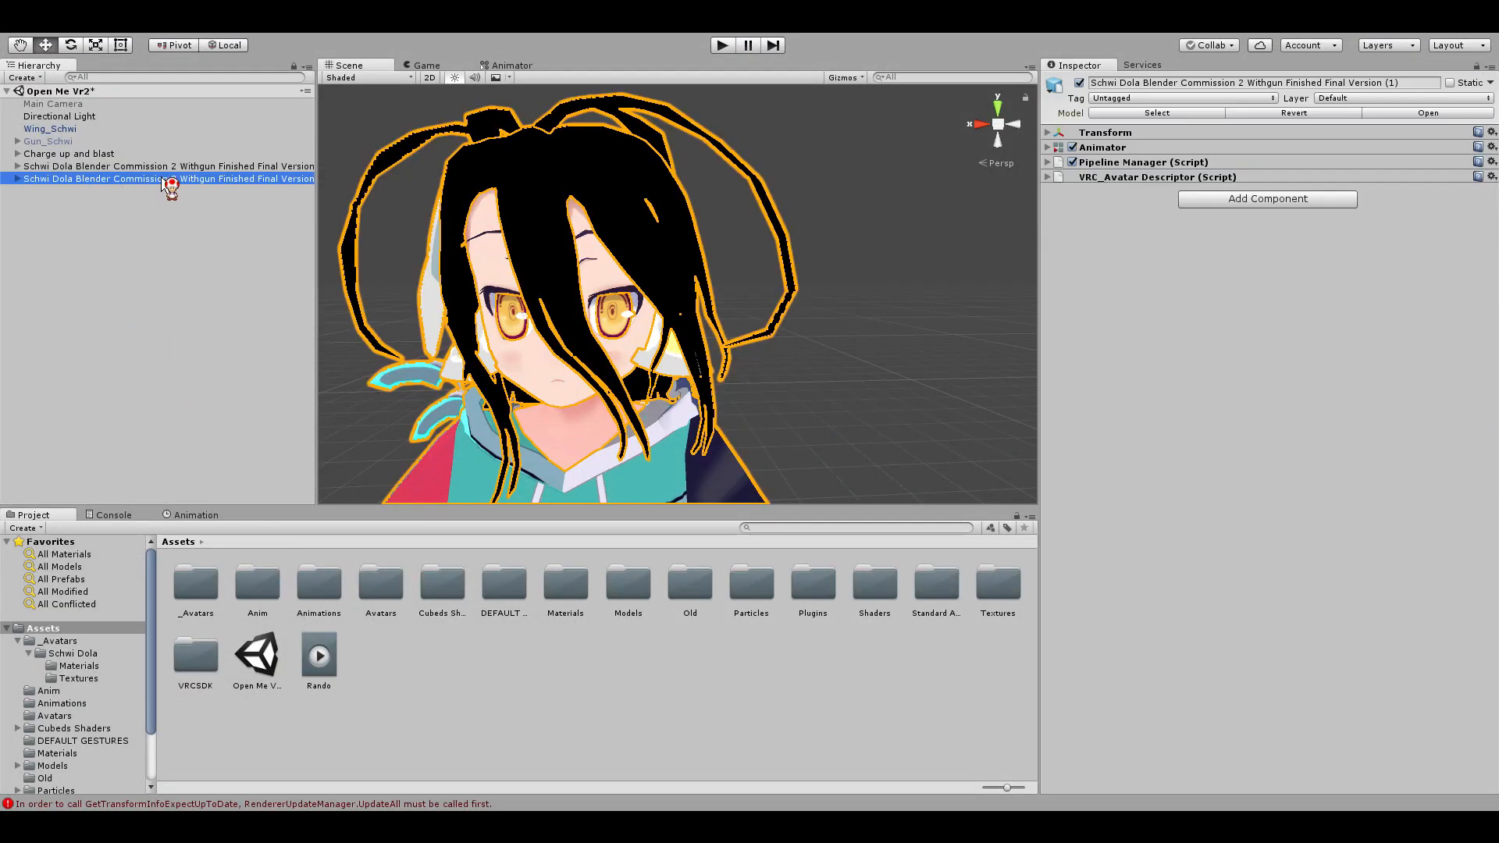
key(Delete)
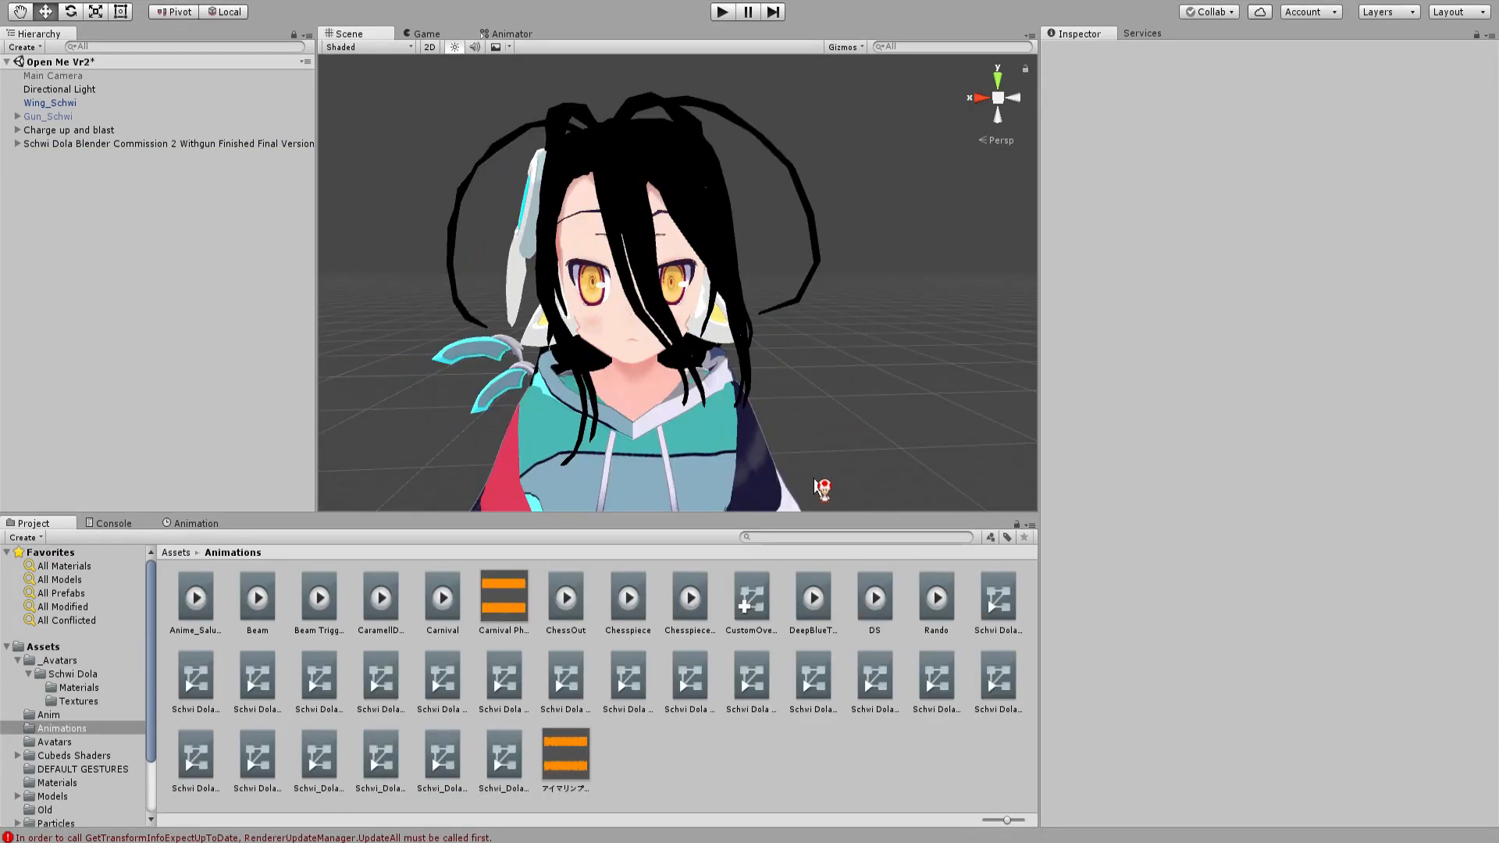
Assign the Rando clip as the FINGERPOINT override in the custom override controller from the Animations folder.
click(751, 601)
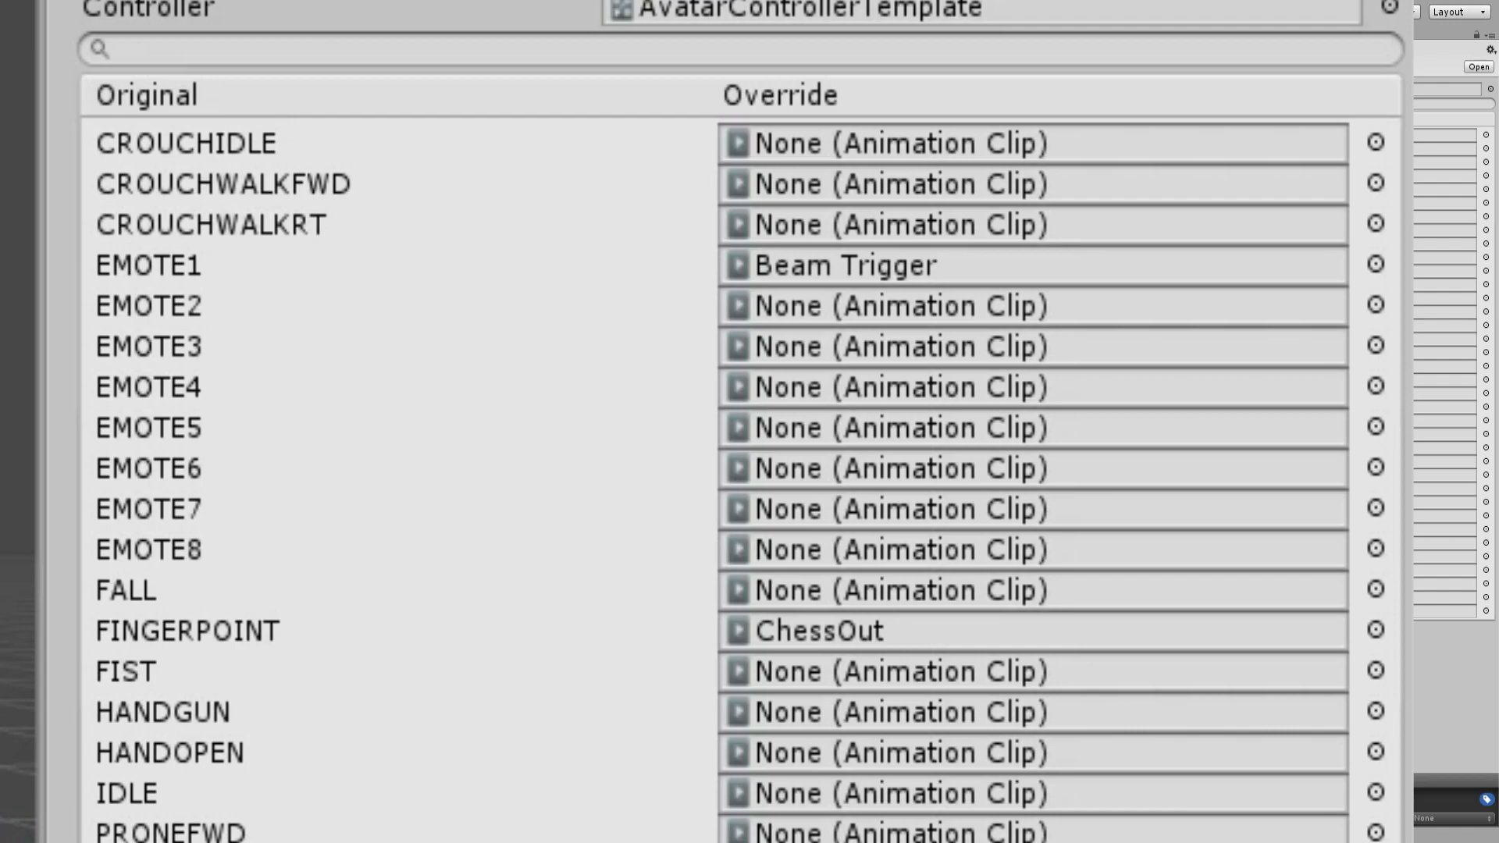
drag(625, 842, 782, 622)
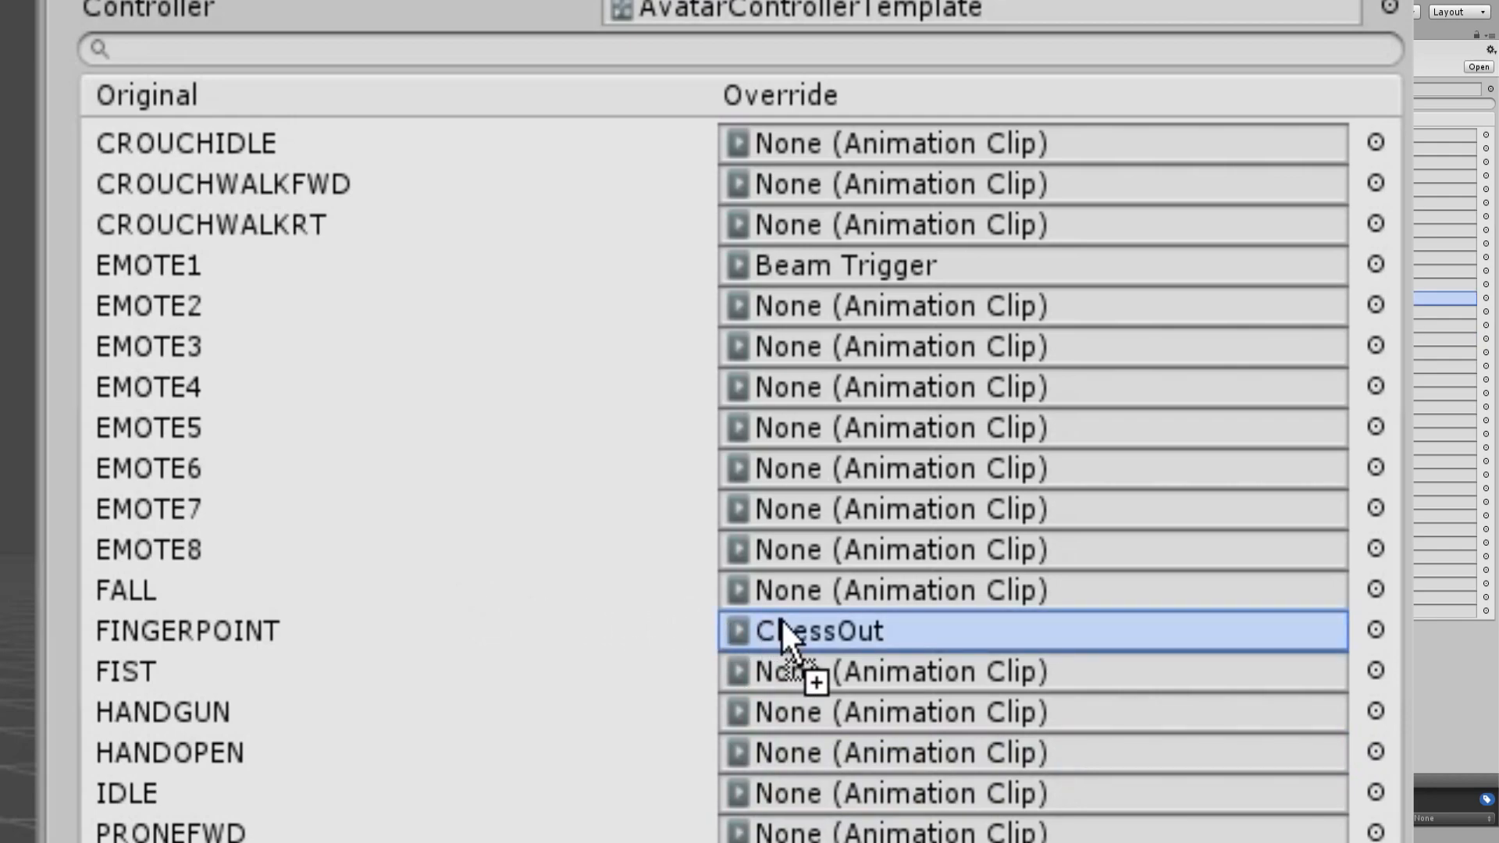
drag(782, 621, 788, 629)
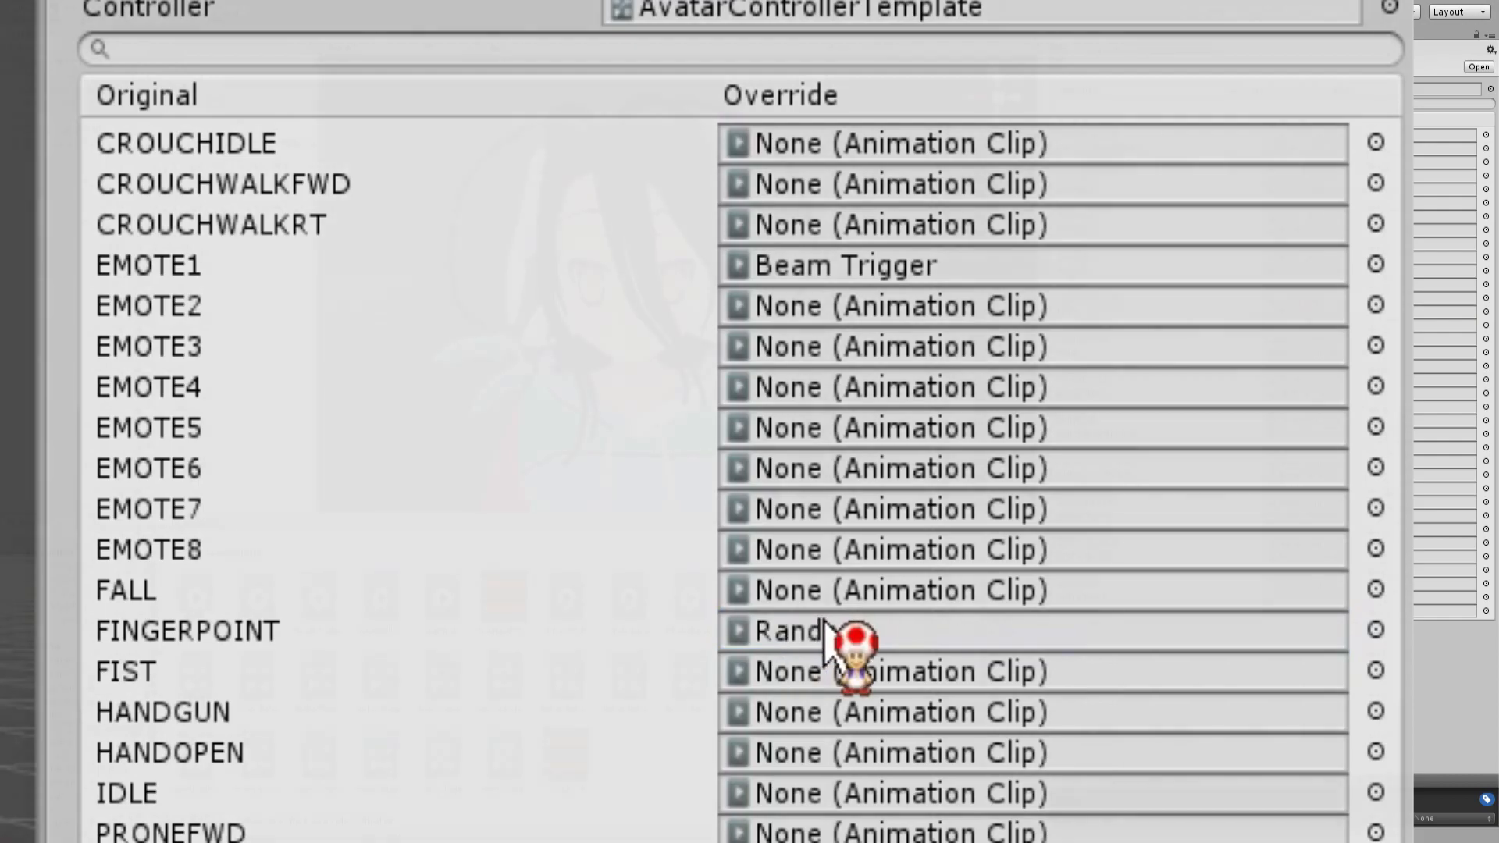